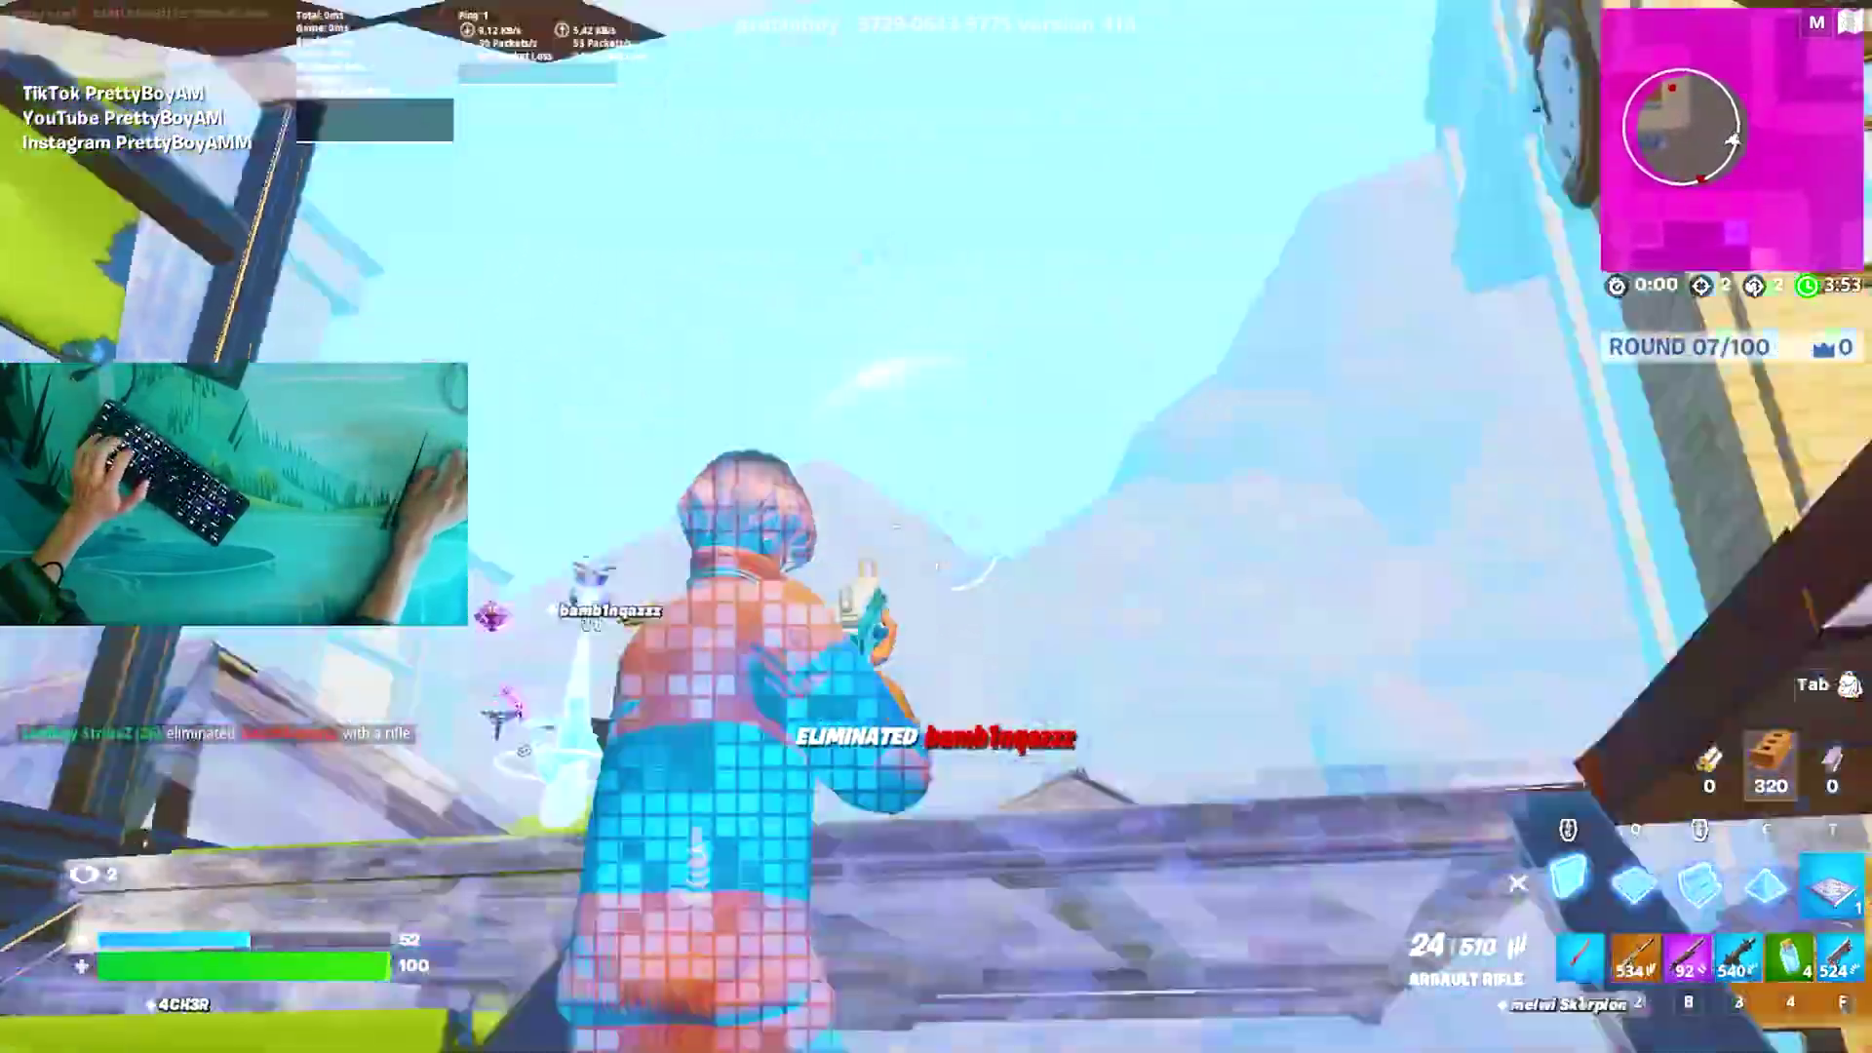
After the elimination, place brick walls and floors around the player in build mode.
key("q")
left_click(936, 527)
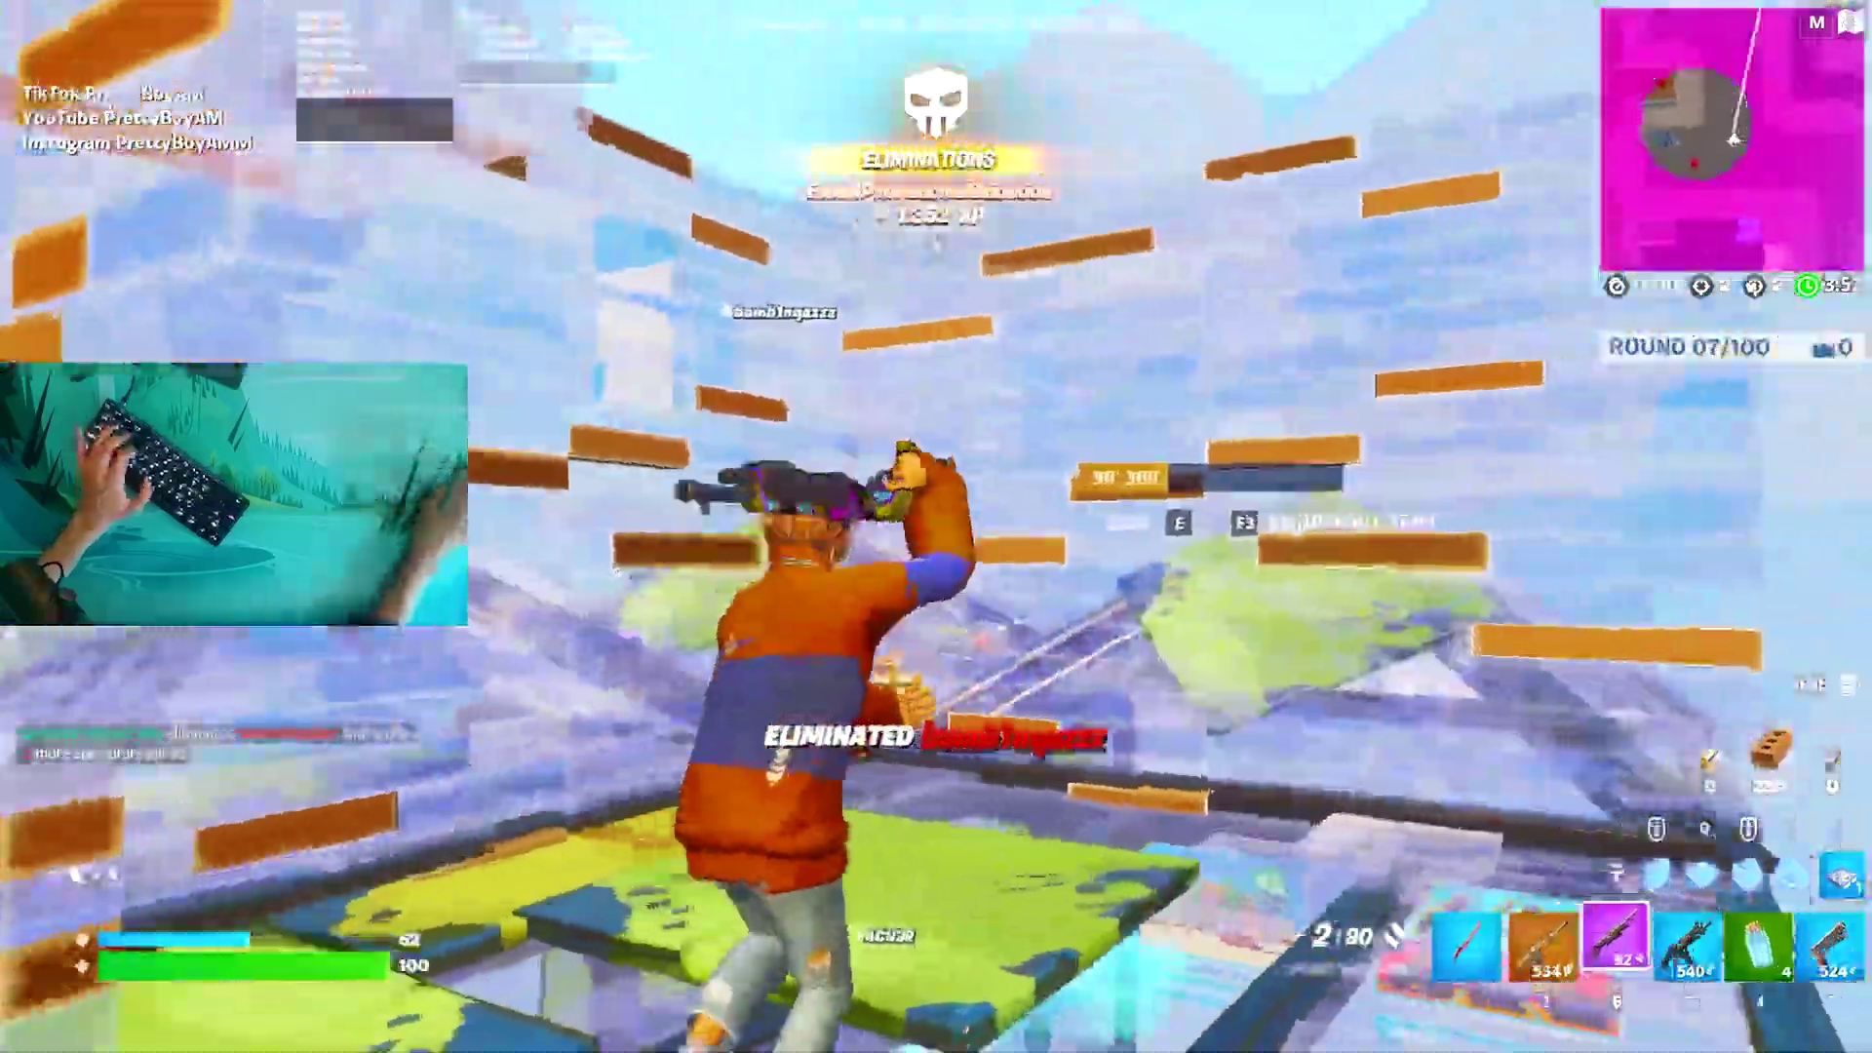
left_click(937, 527)
key("1")
left_click(936, 526)
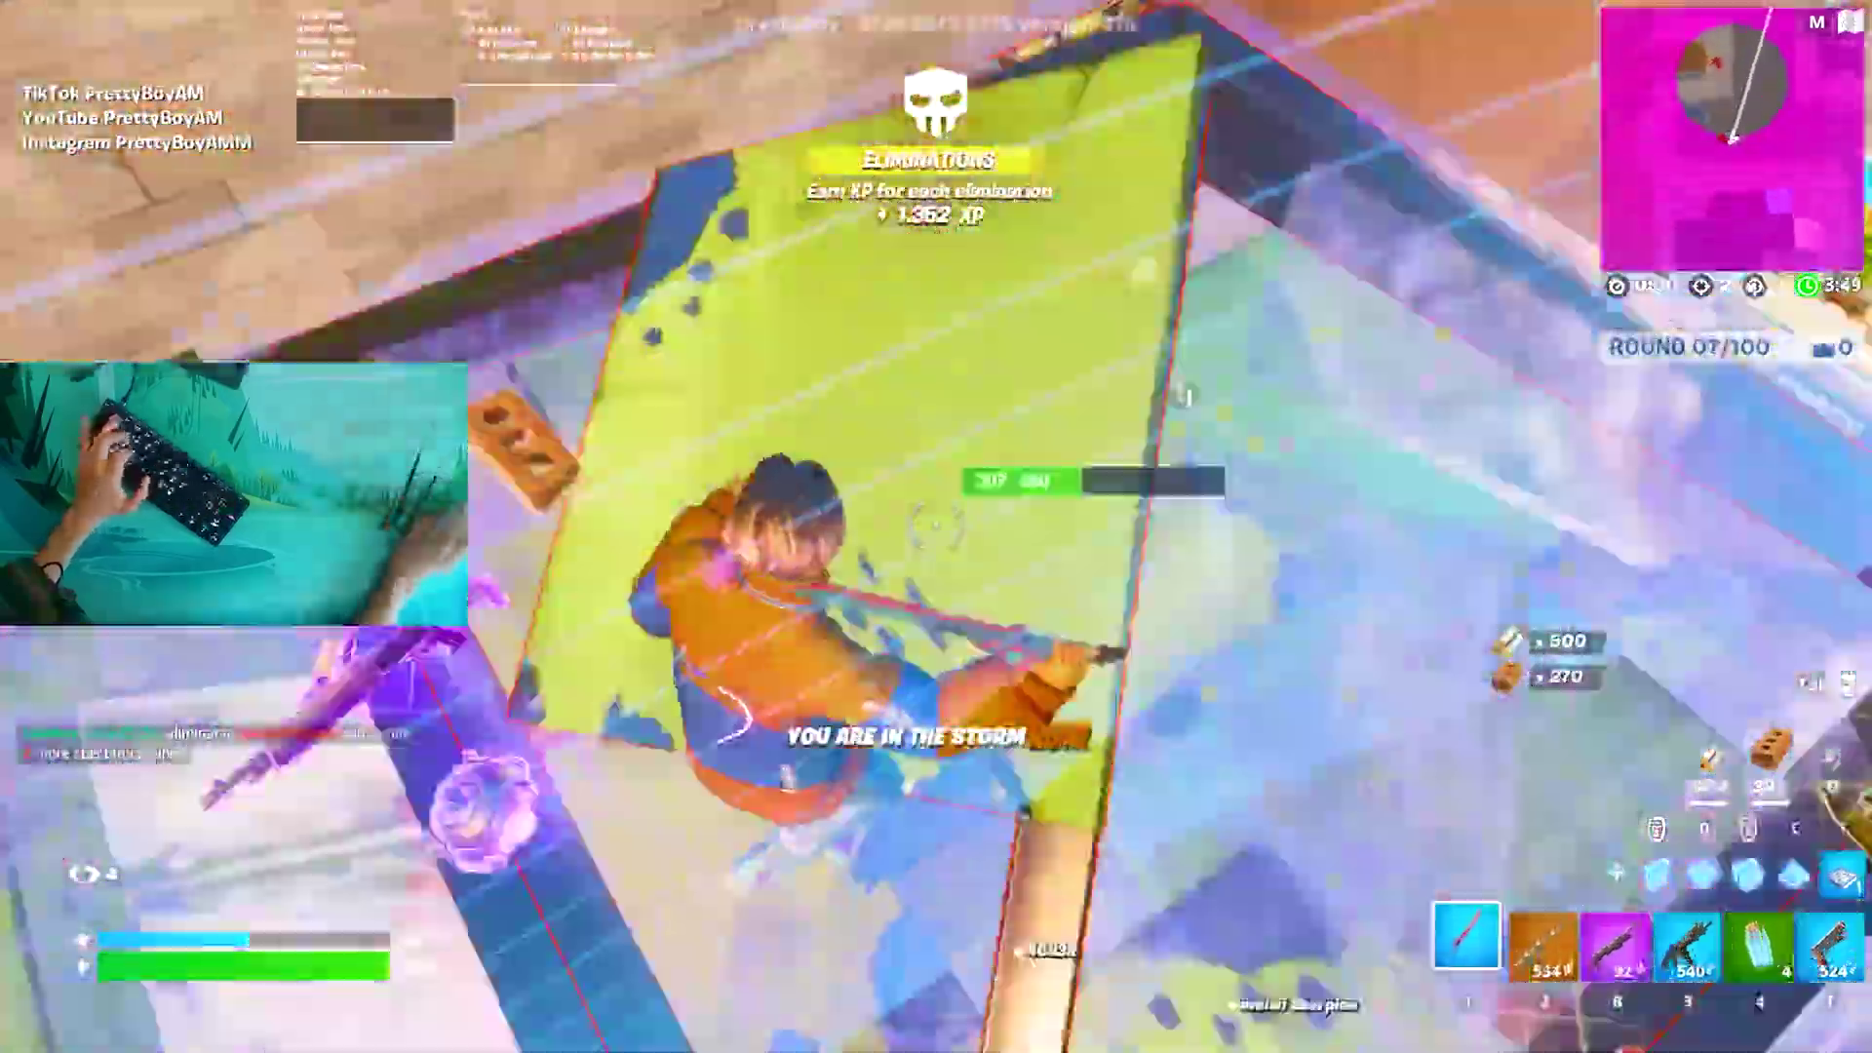
Fire the purple shotgun, then build several more brick pieces around the player.
key("f")
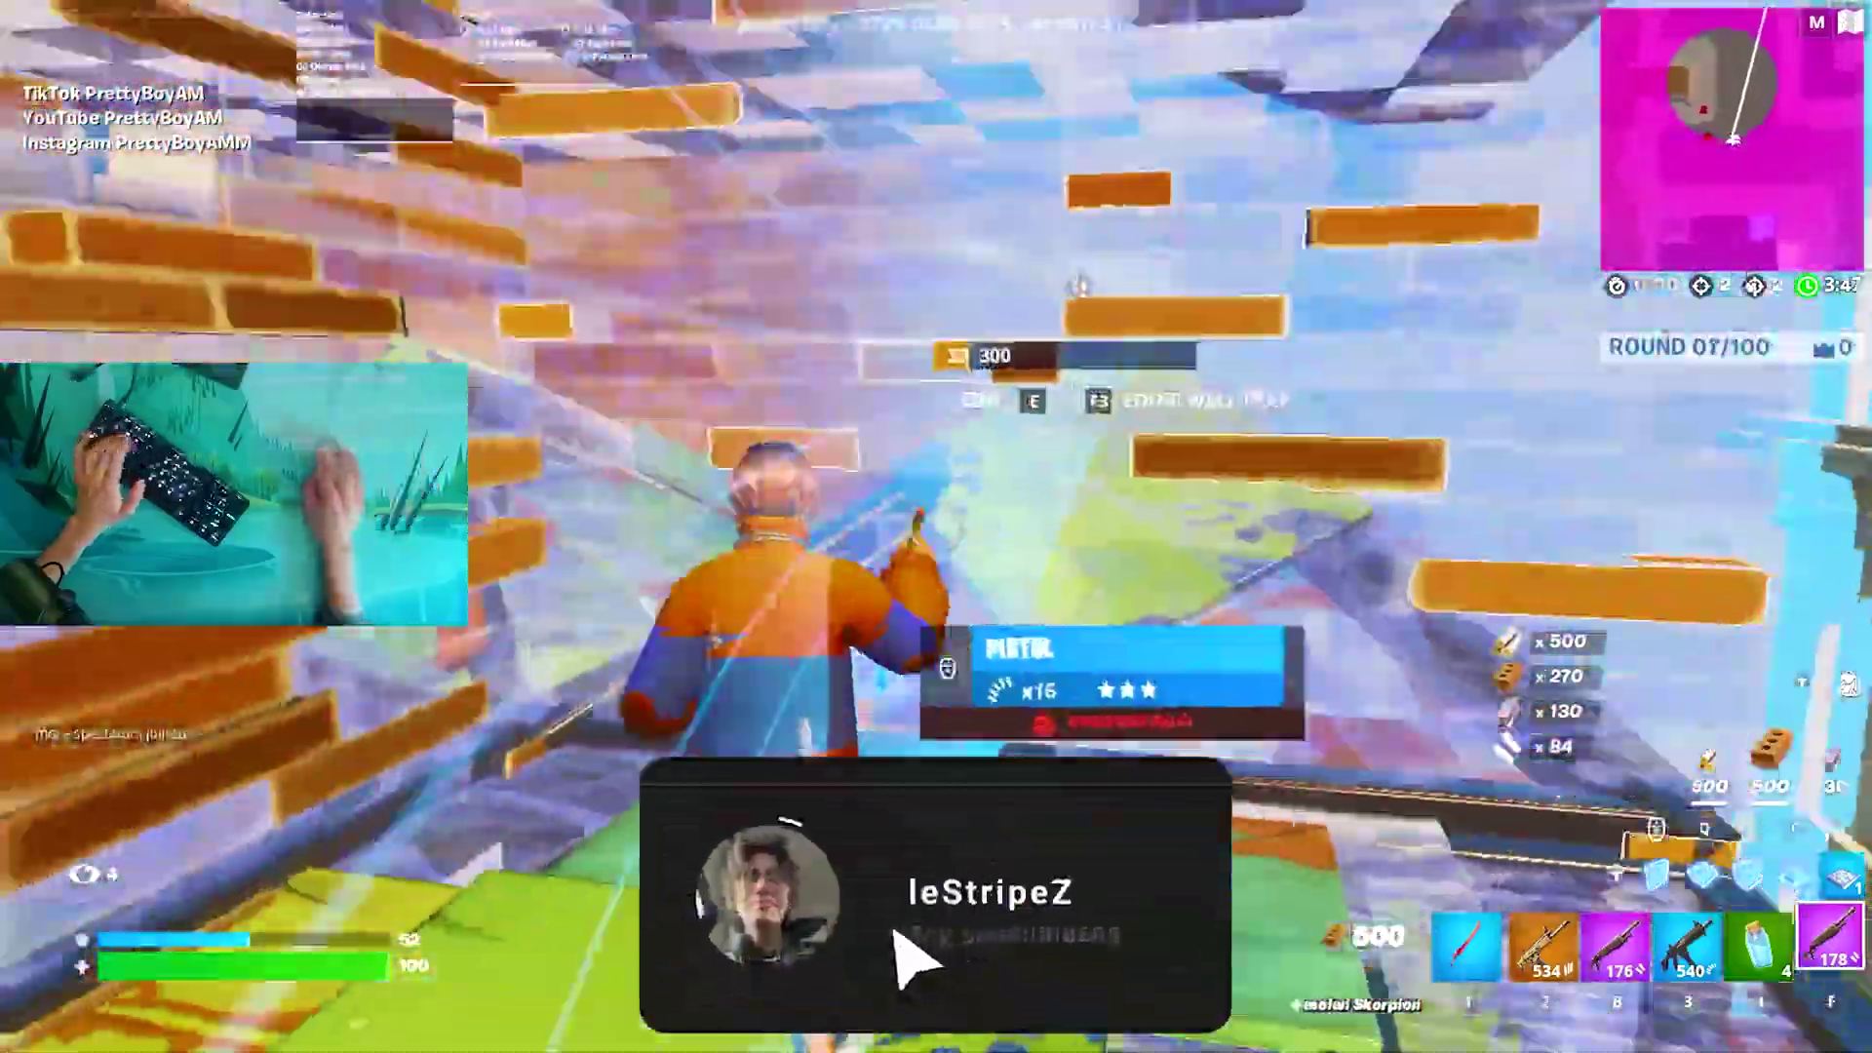
left_click(937, 526)
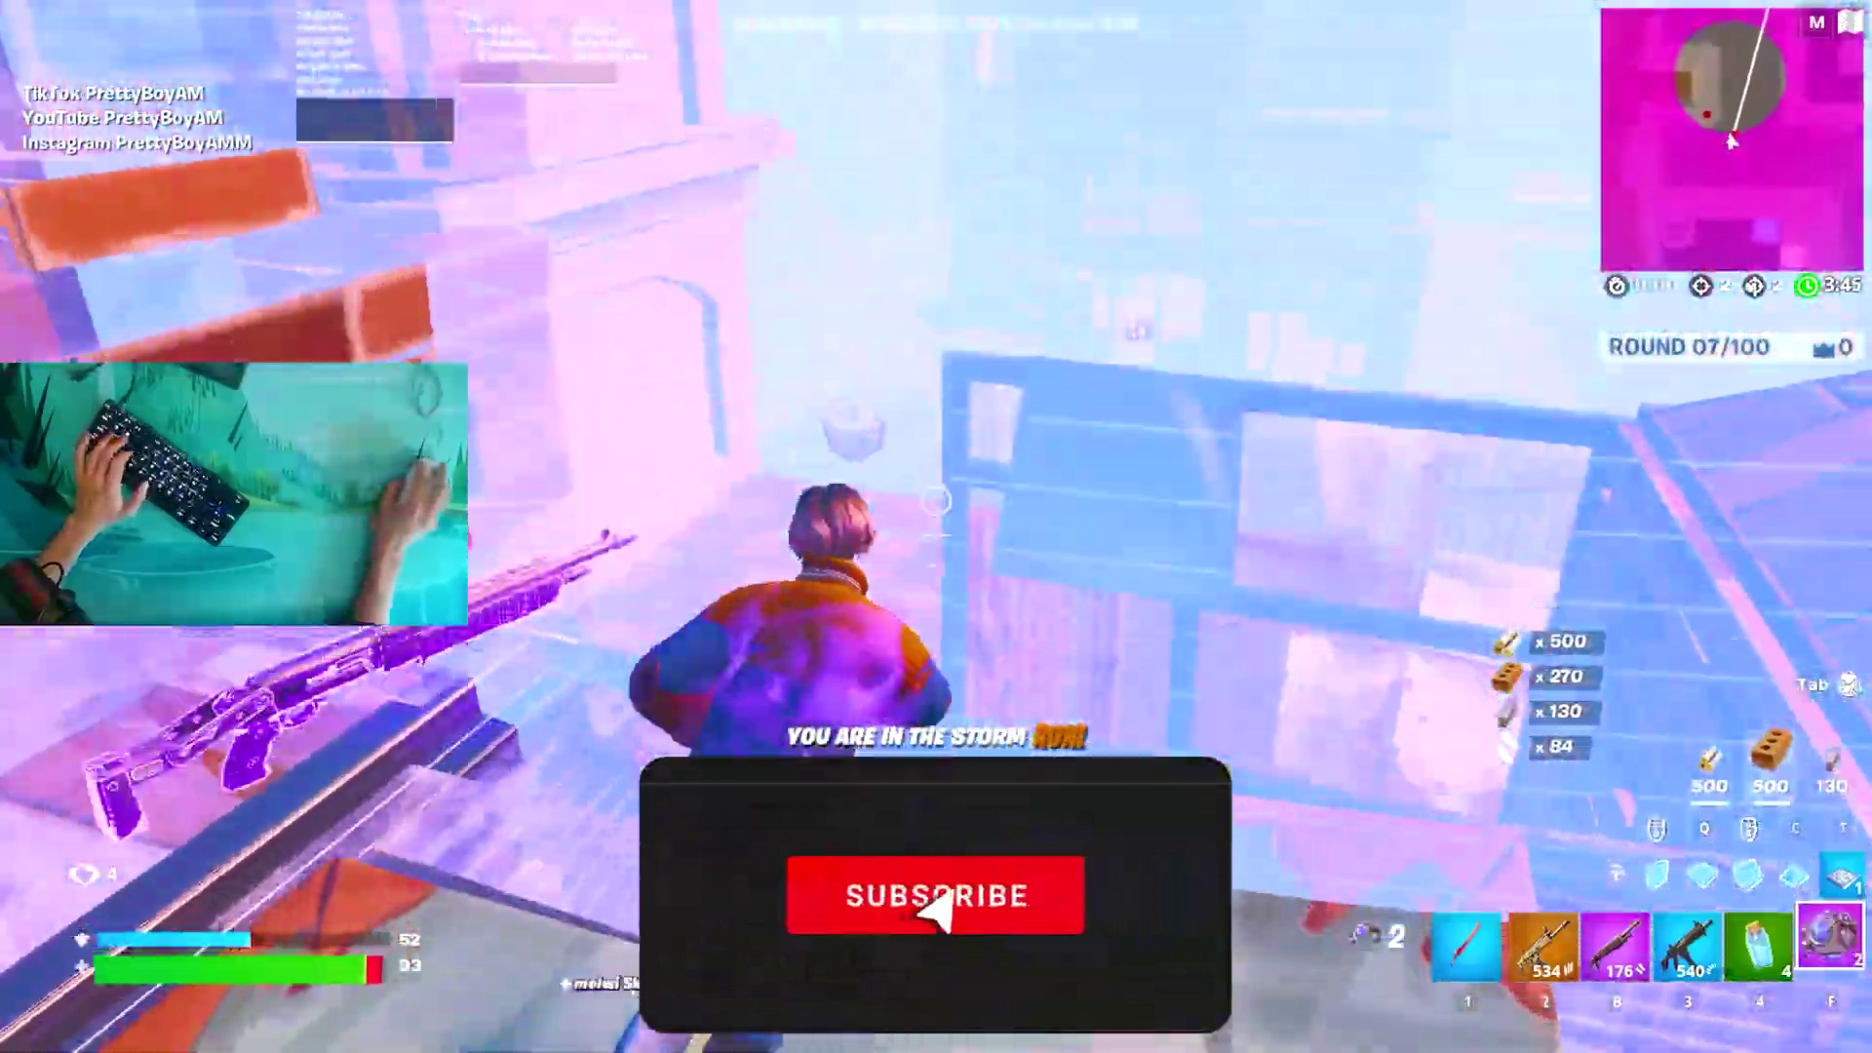
key("q")
left_click(936, 526)
left_click(936, 528)
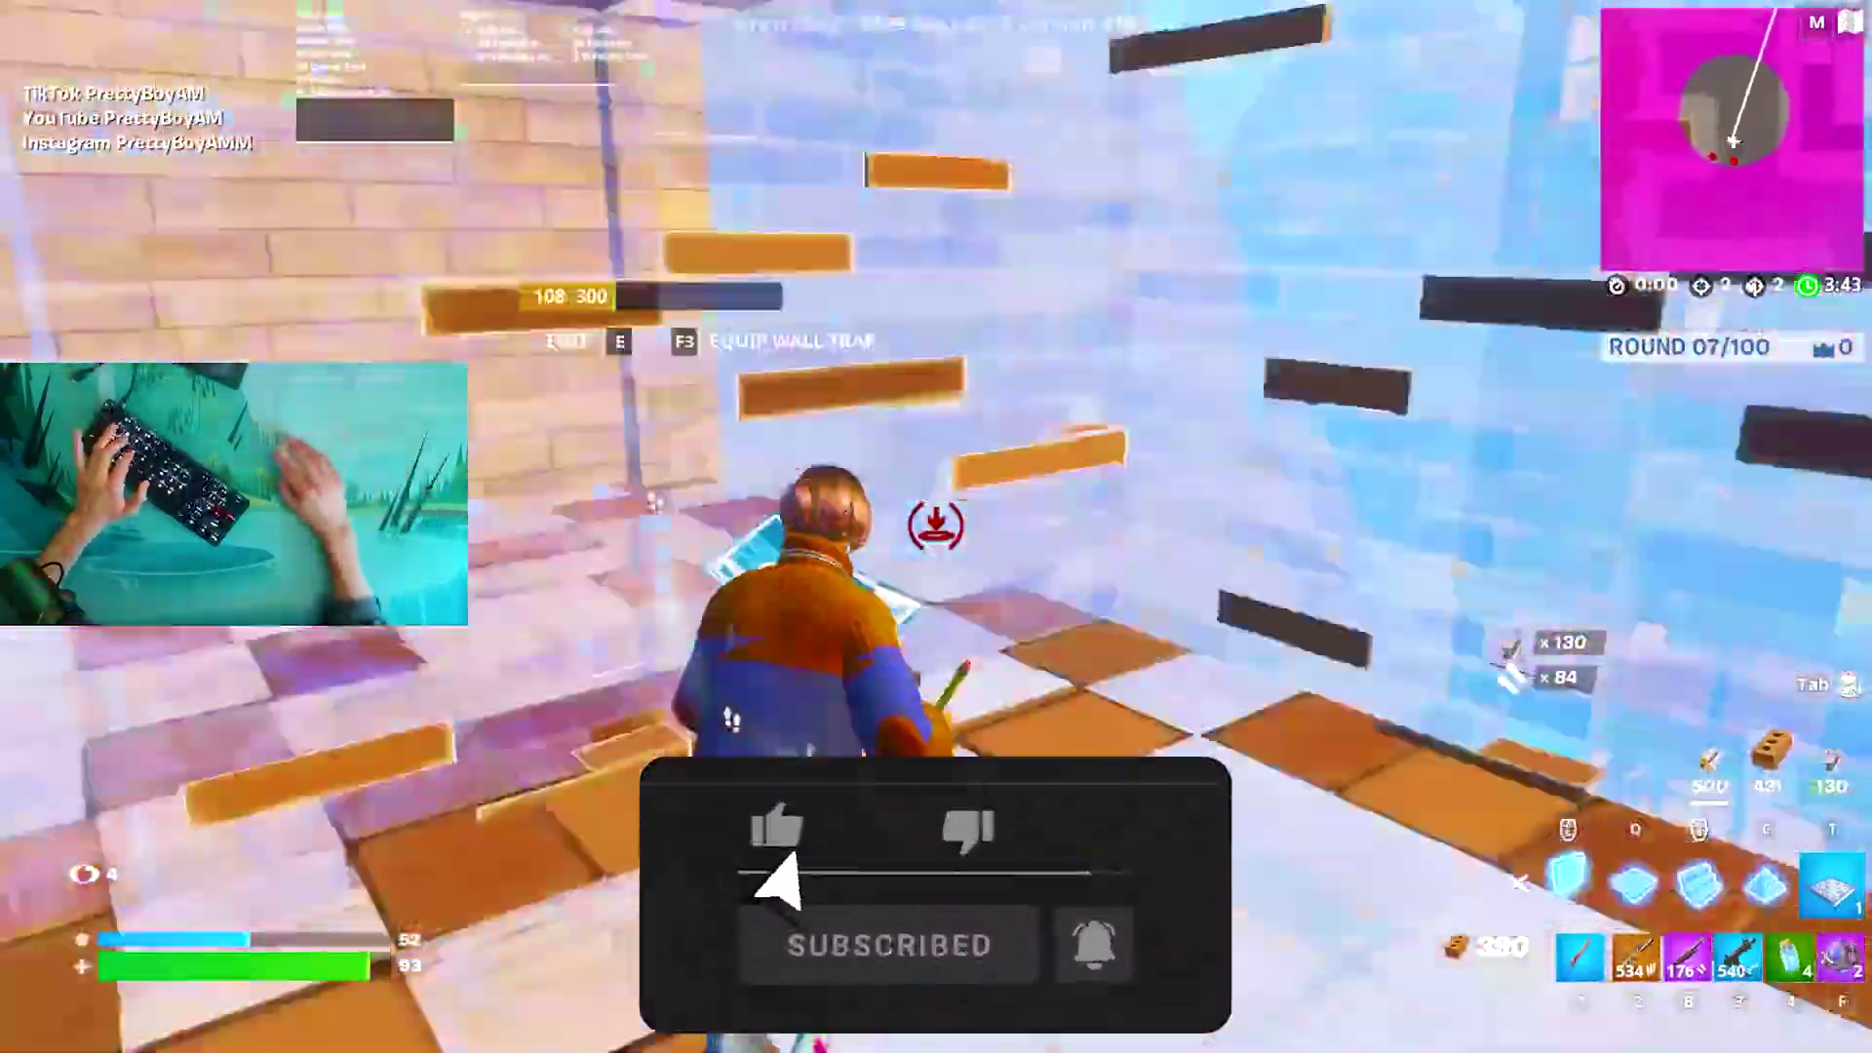
key("f")
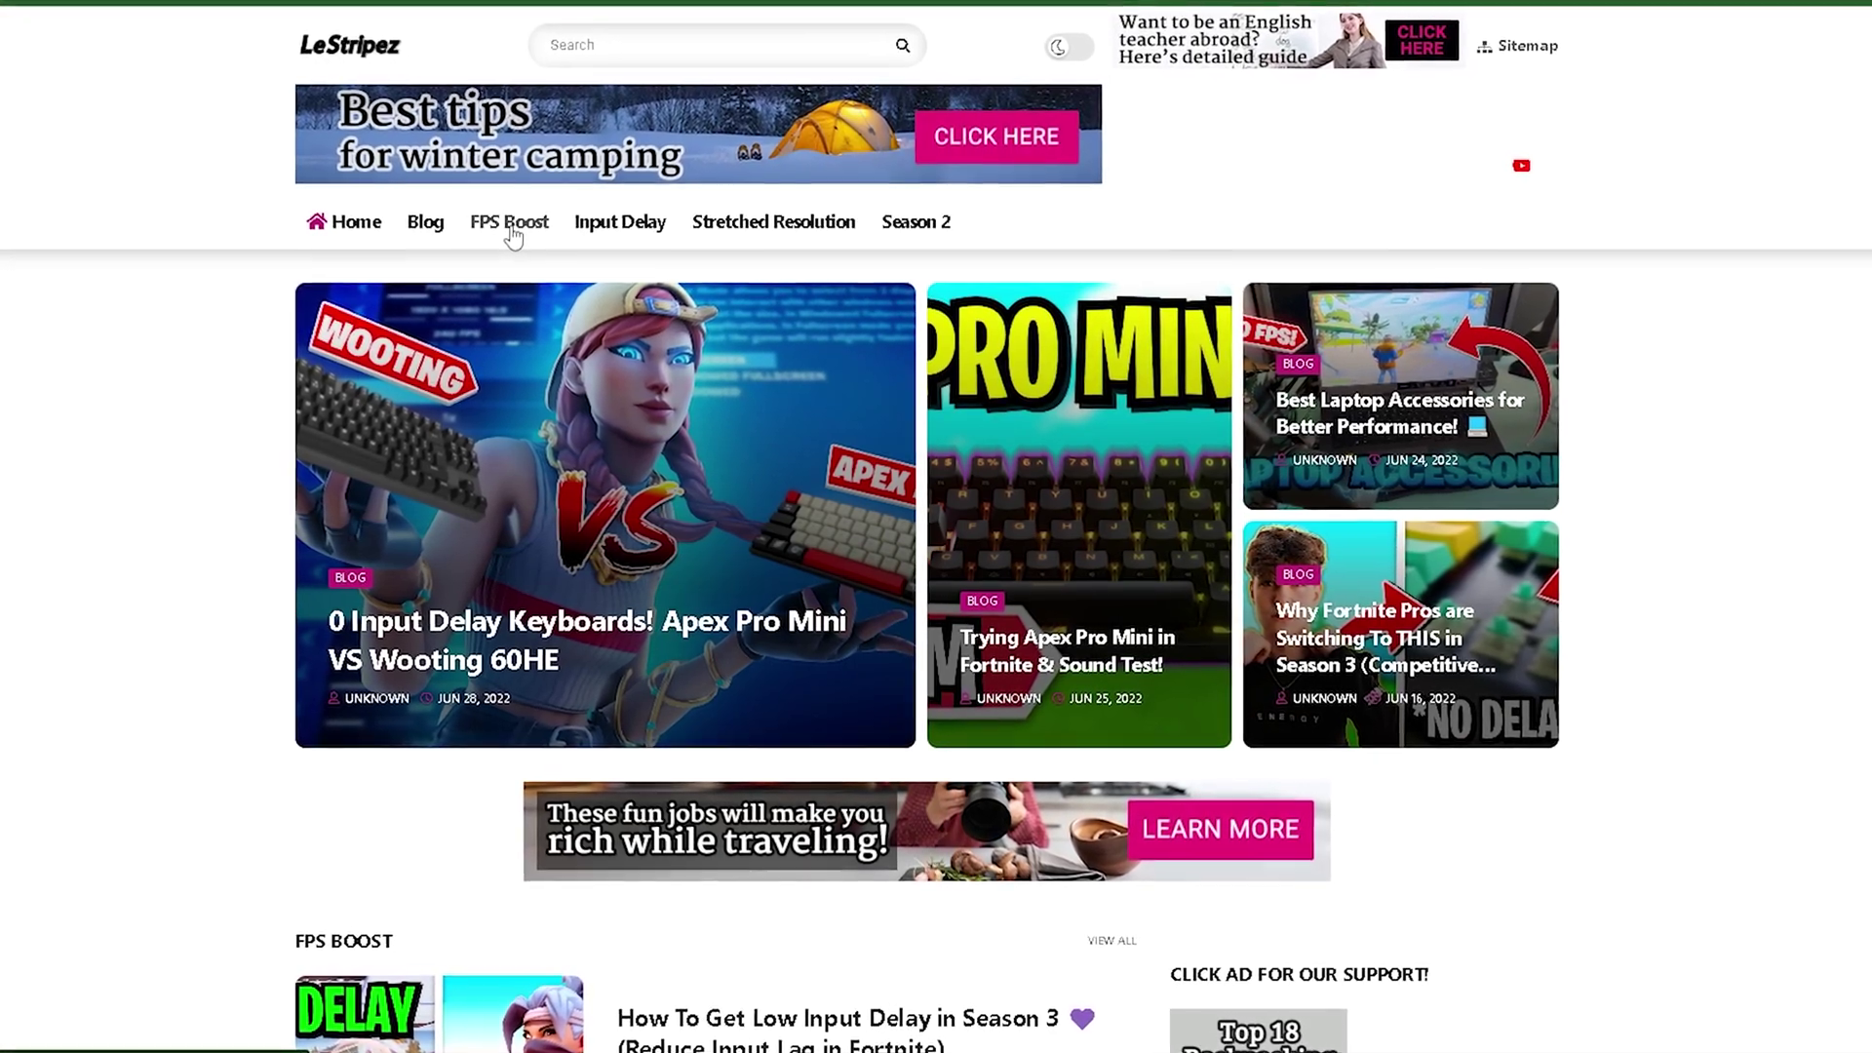
Open the FPS Boost articles from the LeStripez navigation bar.
left_click(513, 233)
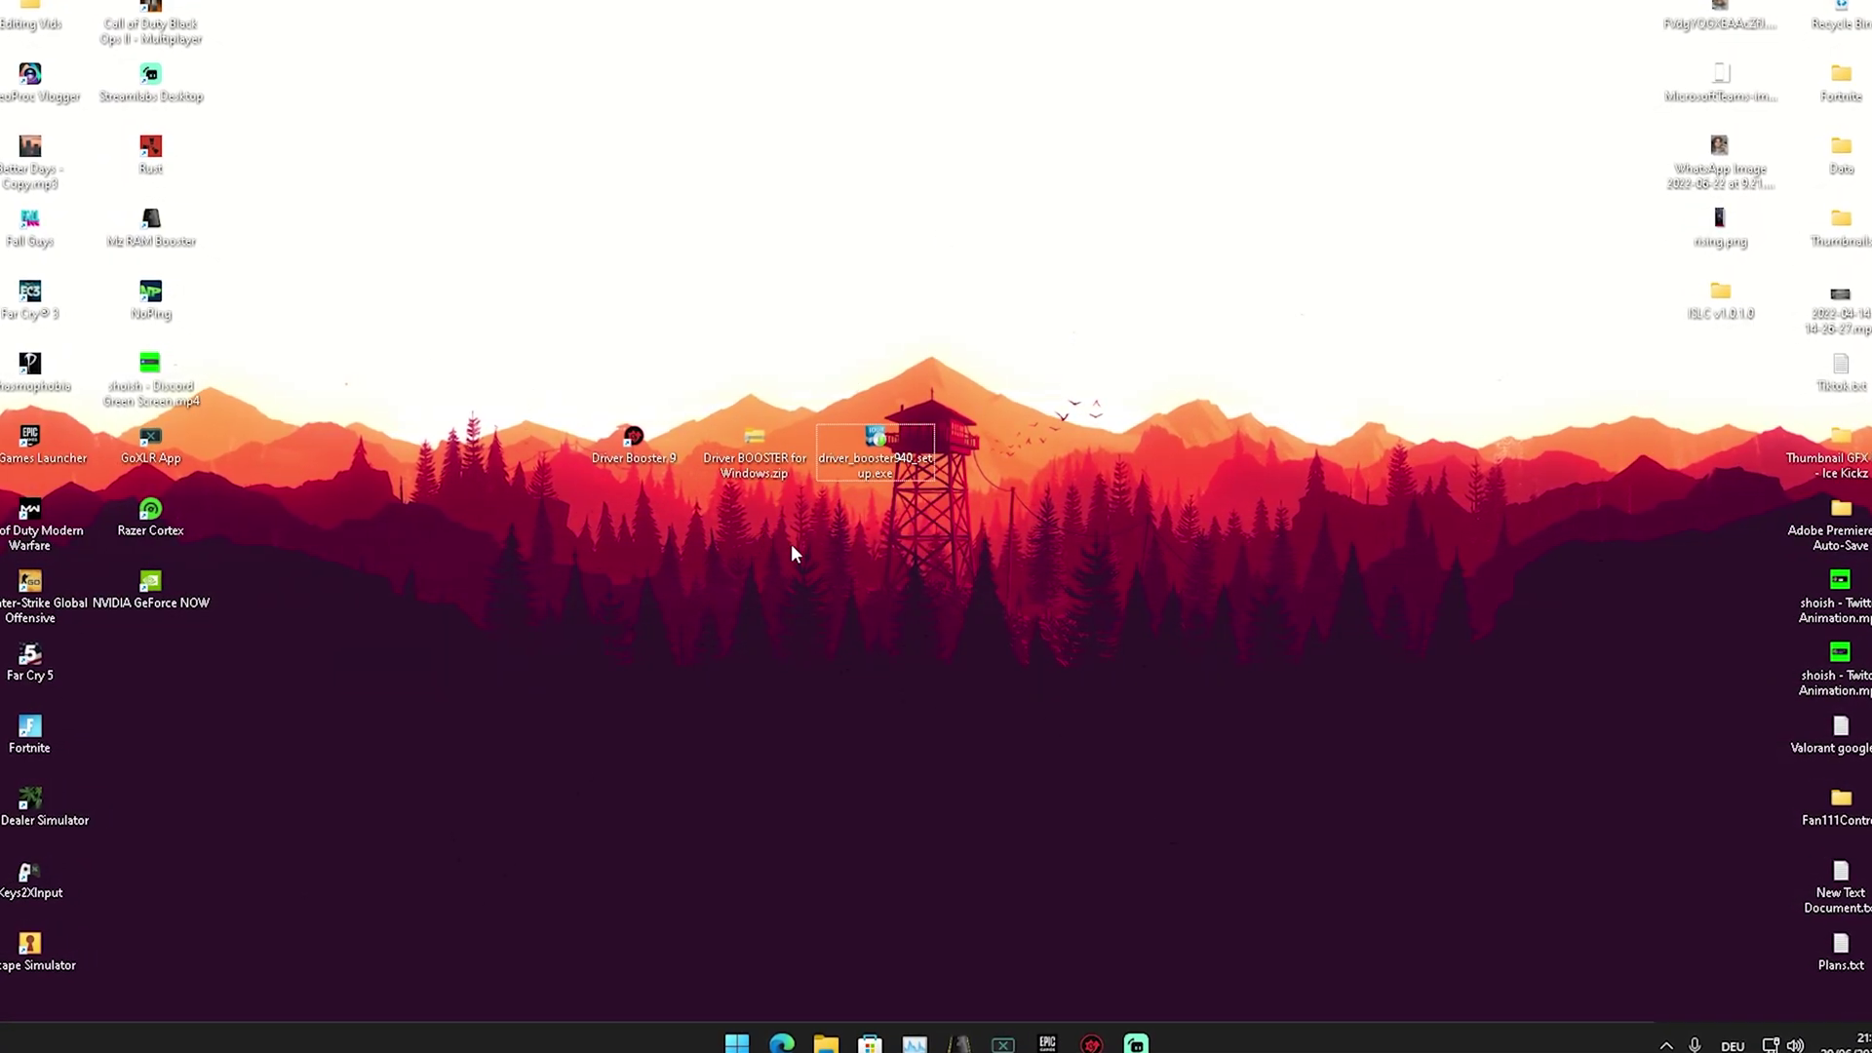
Bring up Driver Booster and check which of the 20 outdated drivers are ticked (12 selected).
left_click(1089, 1042)
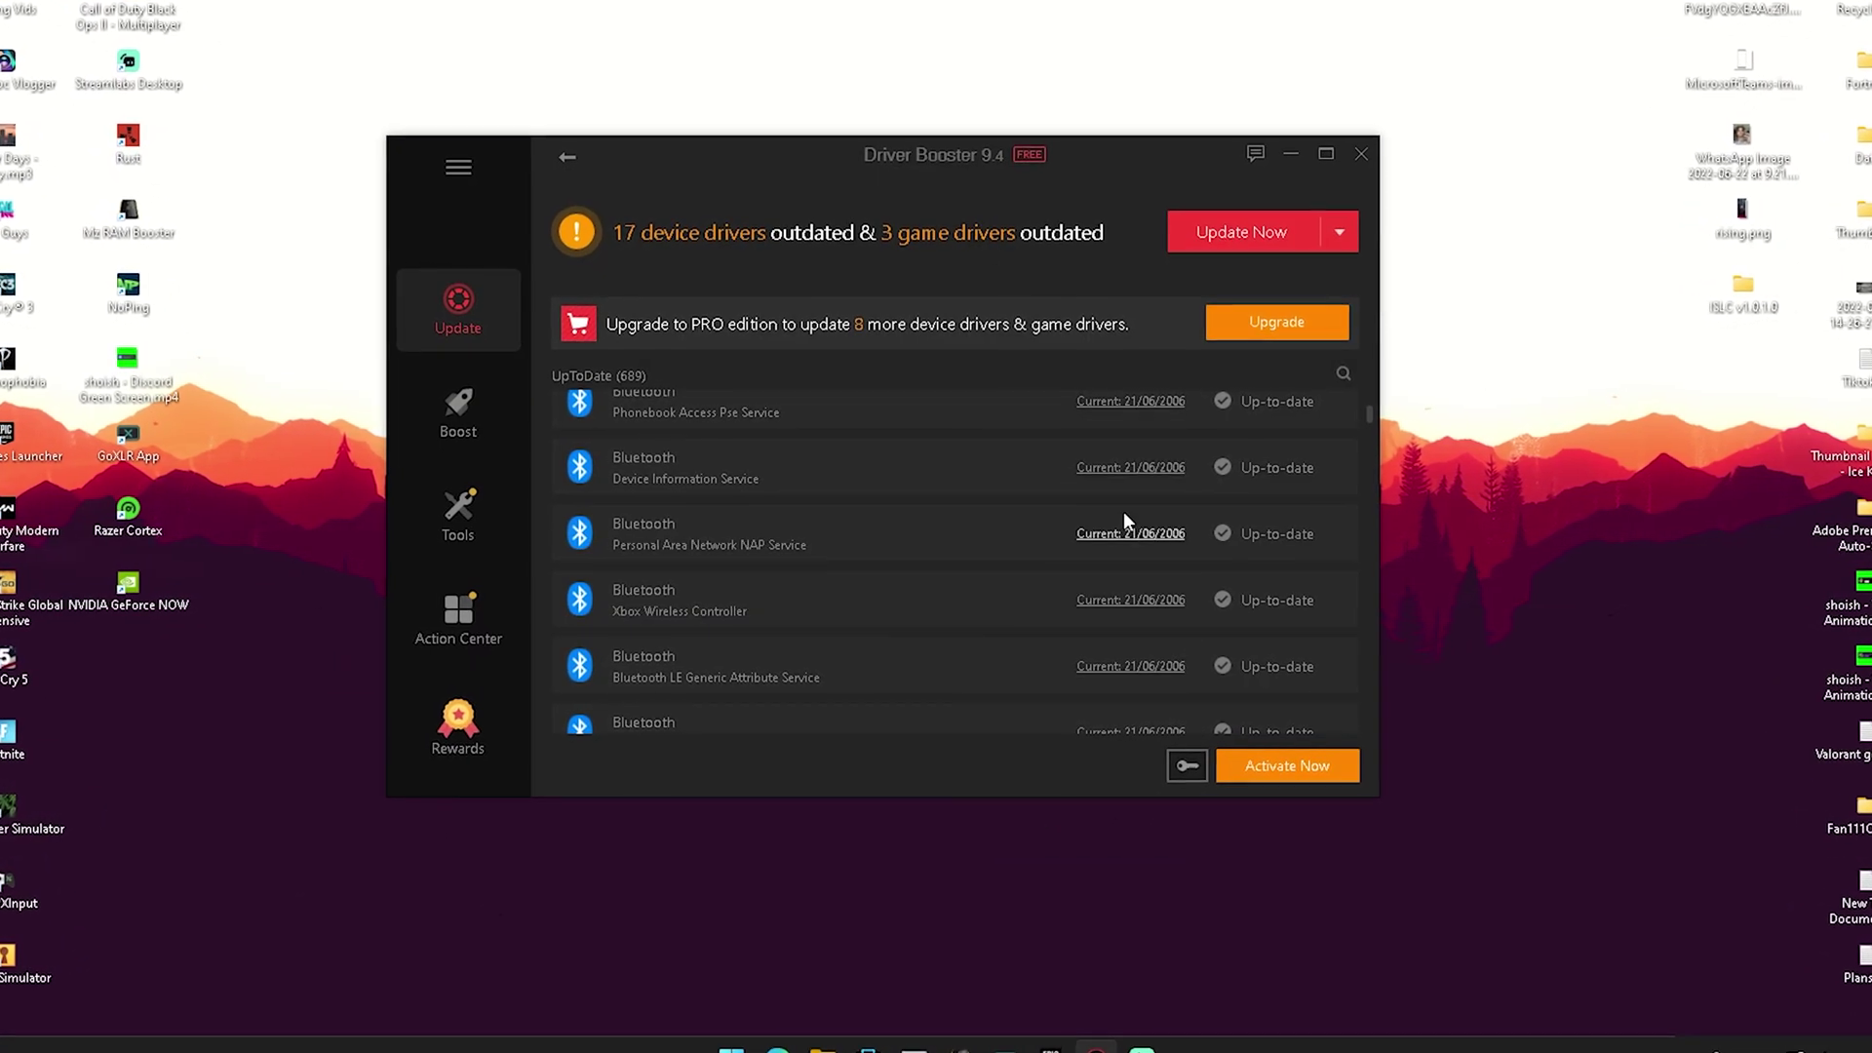
scroll(734, 524, "up", 3)
scroll(733, 529, "up", 10)
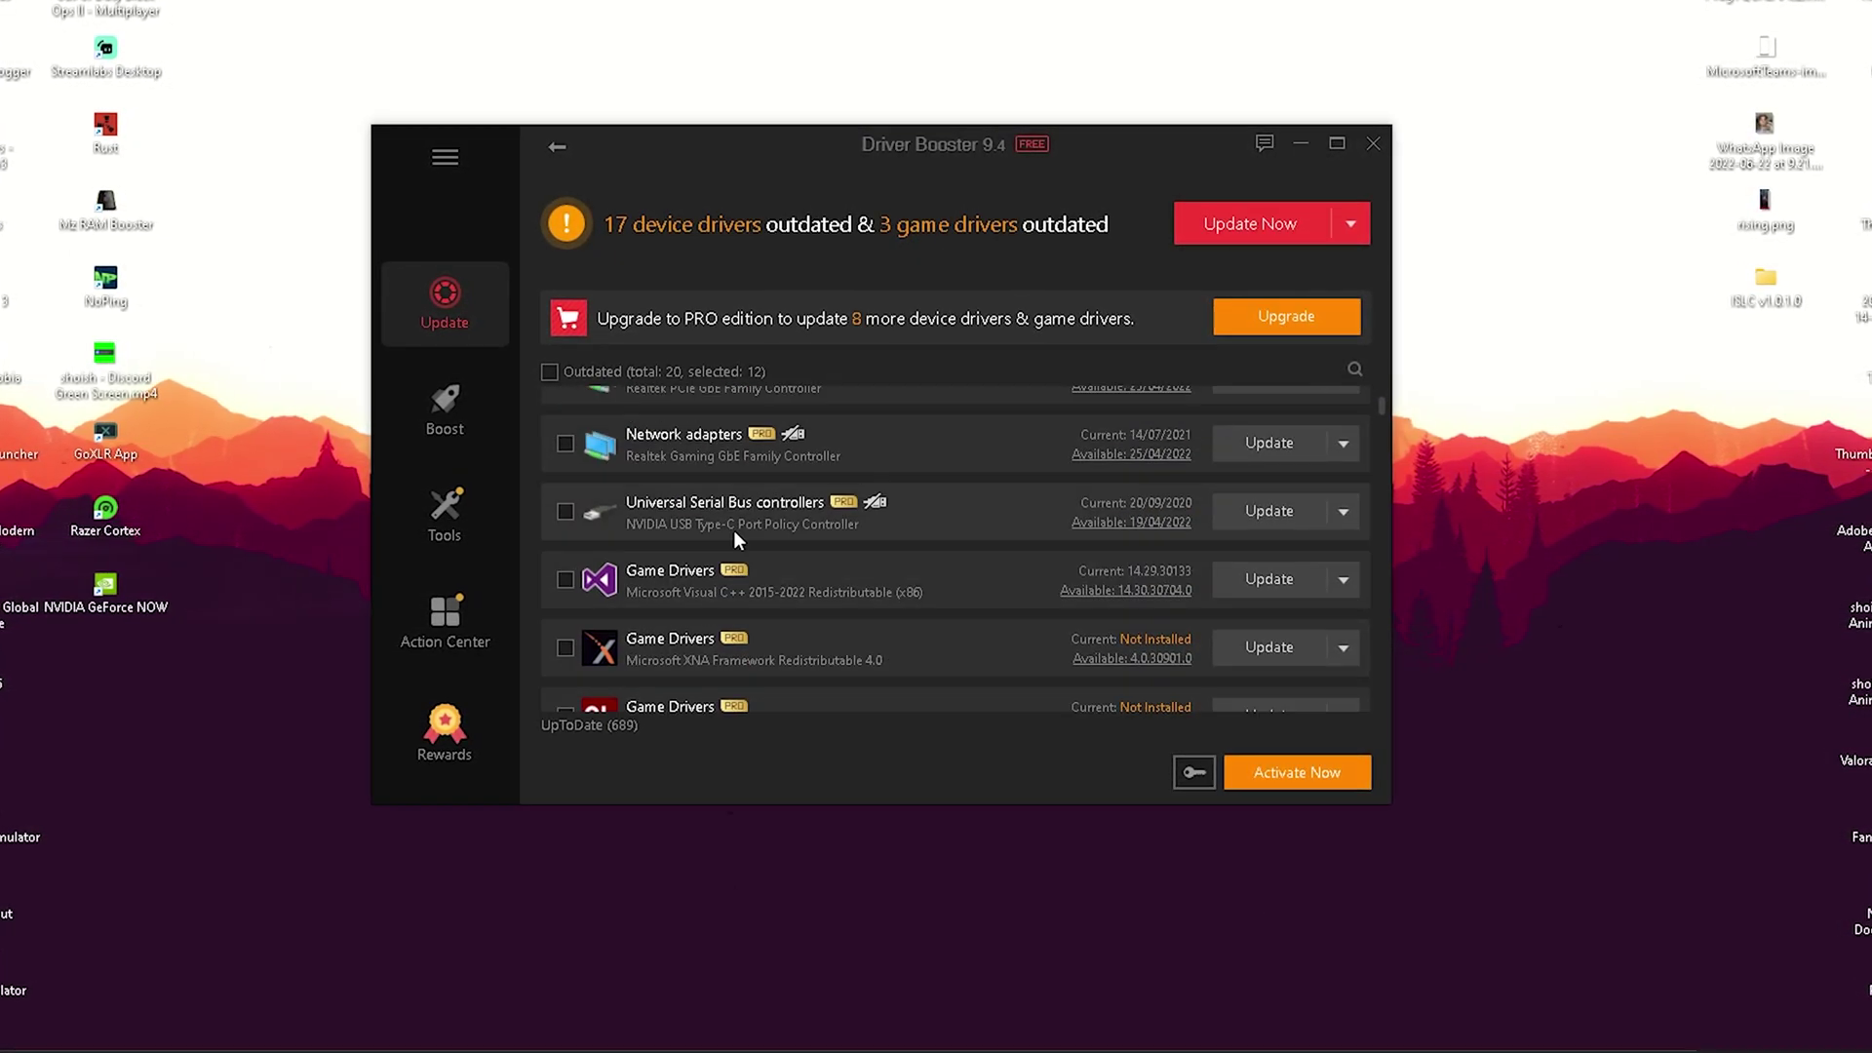
scroll(721, 513, "up", 4)
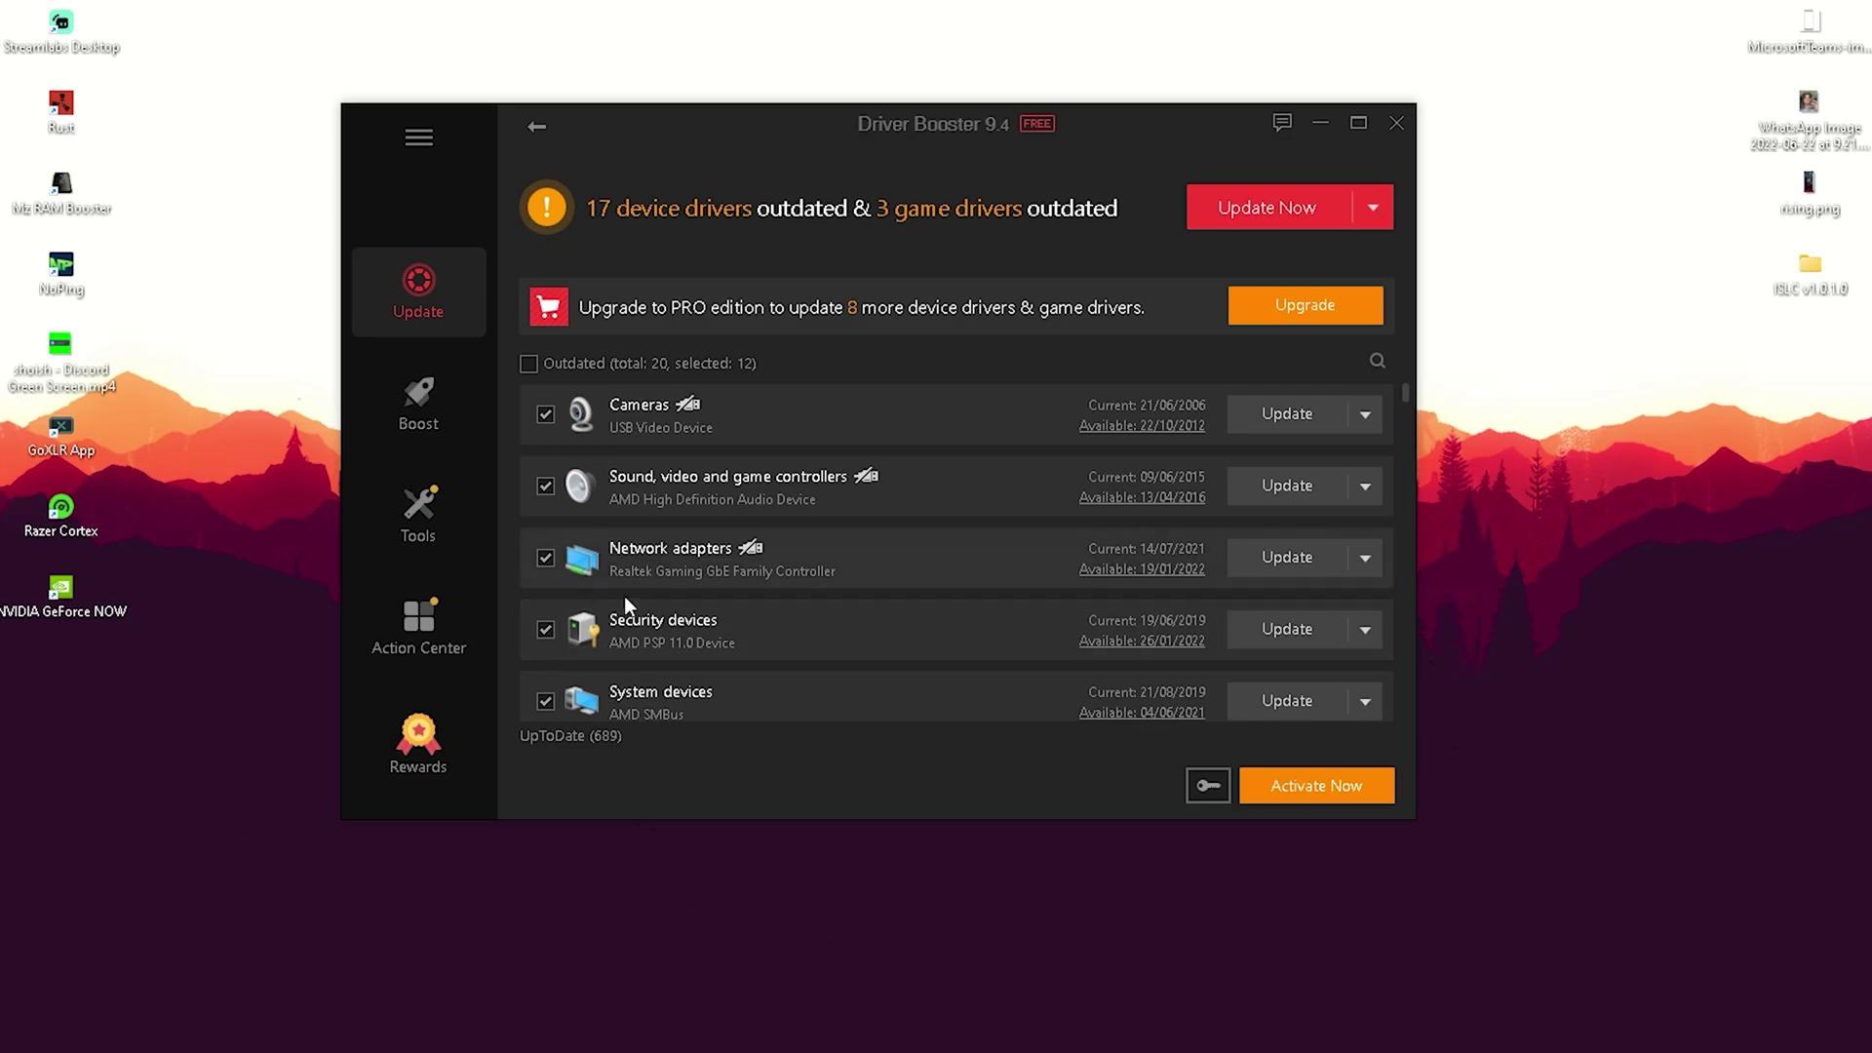
scroll(729, 551, "down", 3)
scroll(800, 654, "up", 3)
scroll(683, 582, "down", 9)
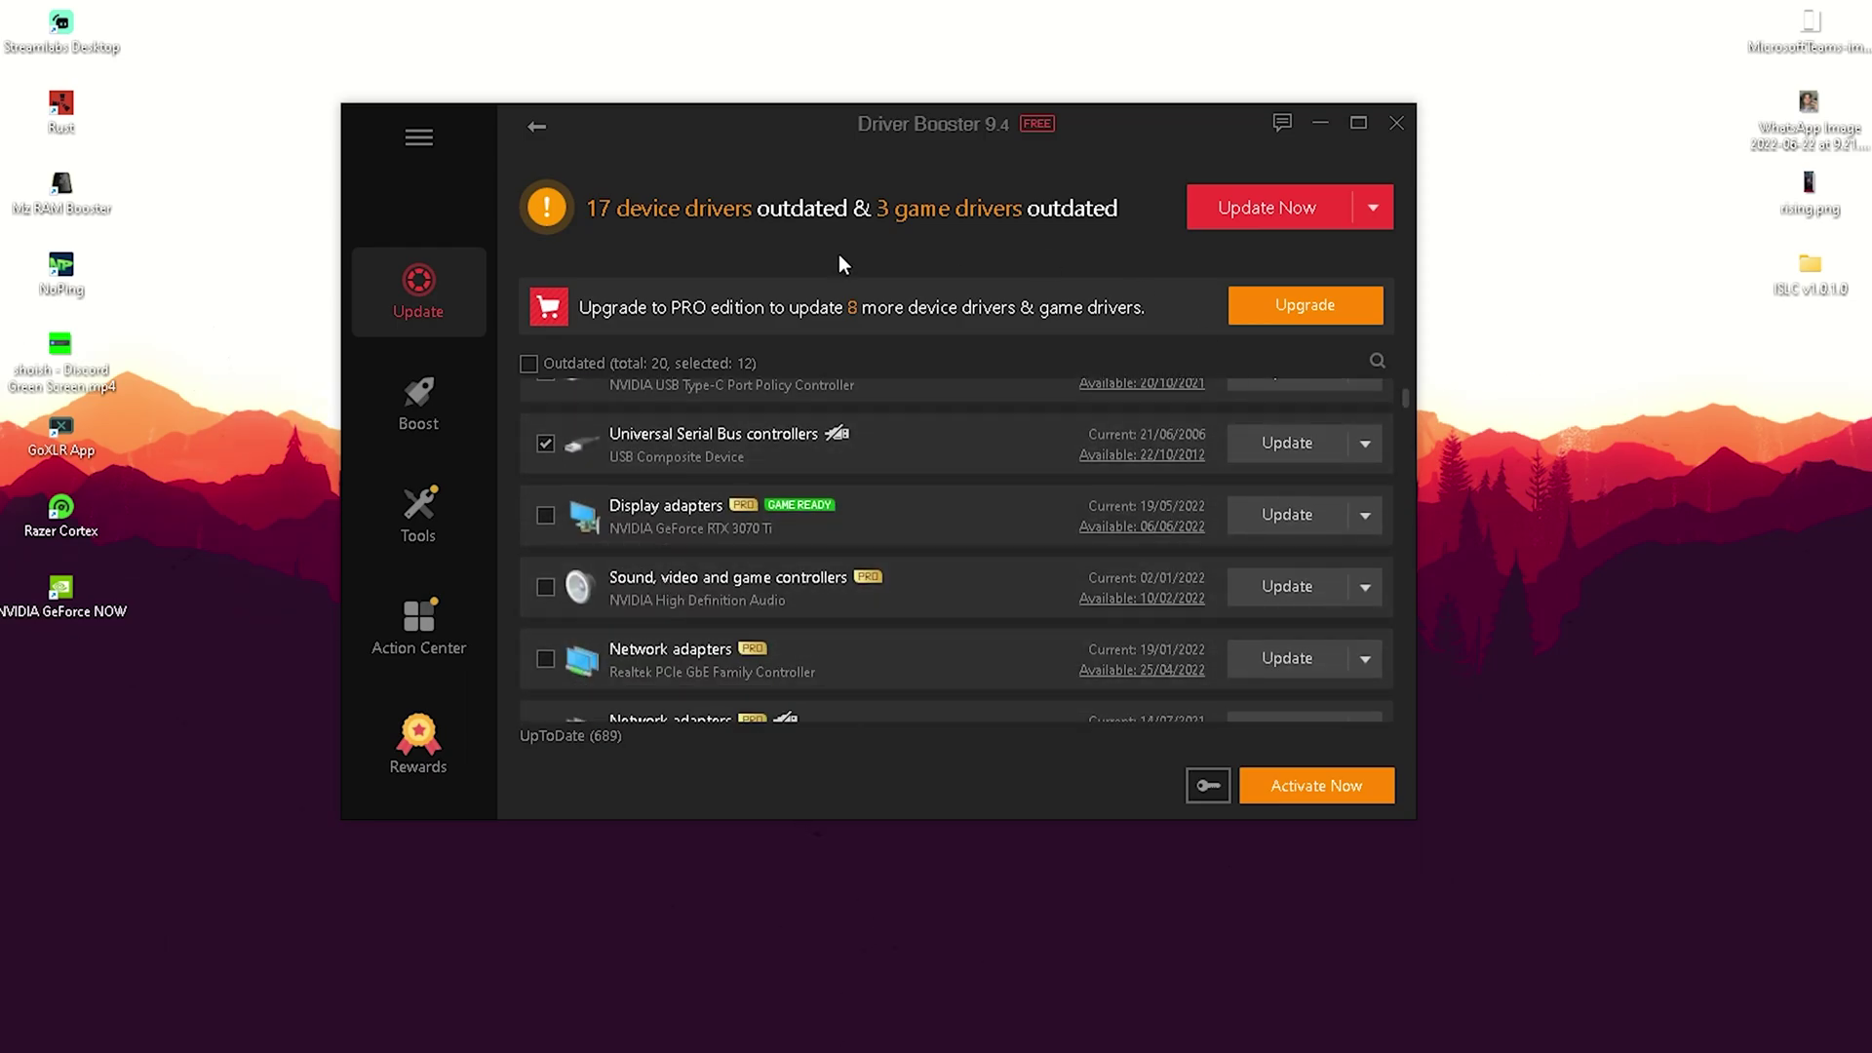
scroll(664, 572, "up", 9)
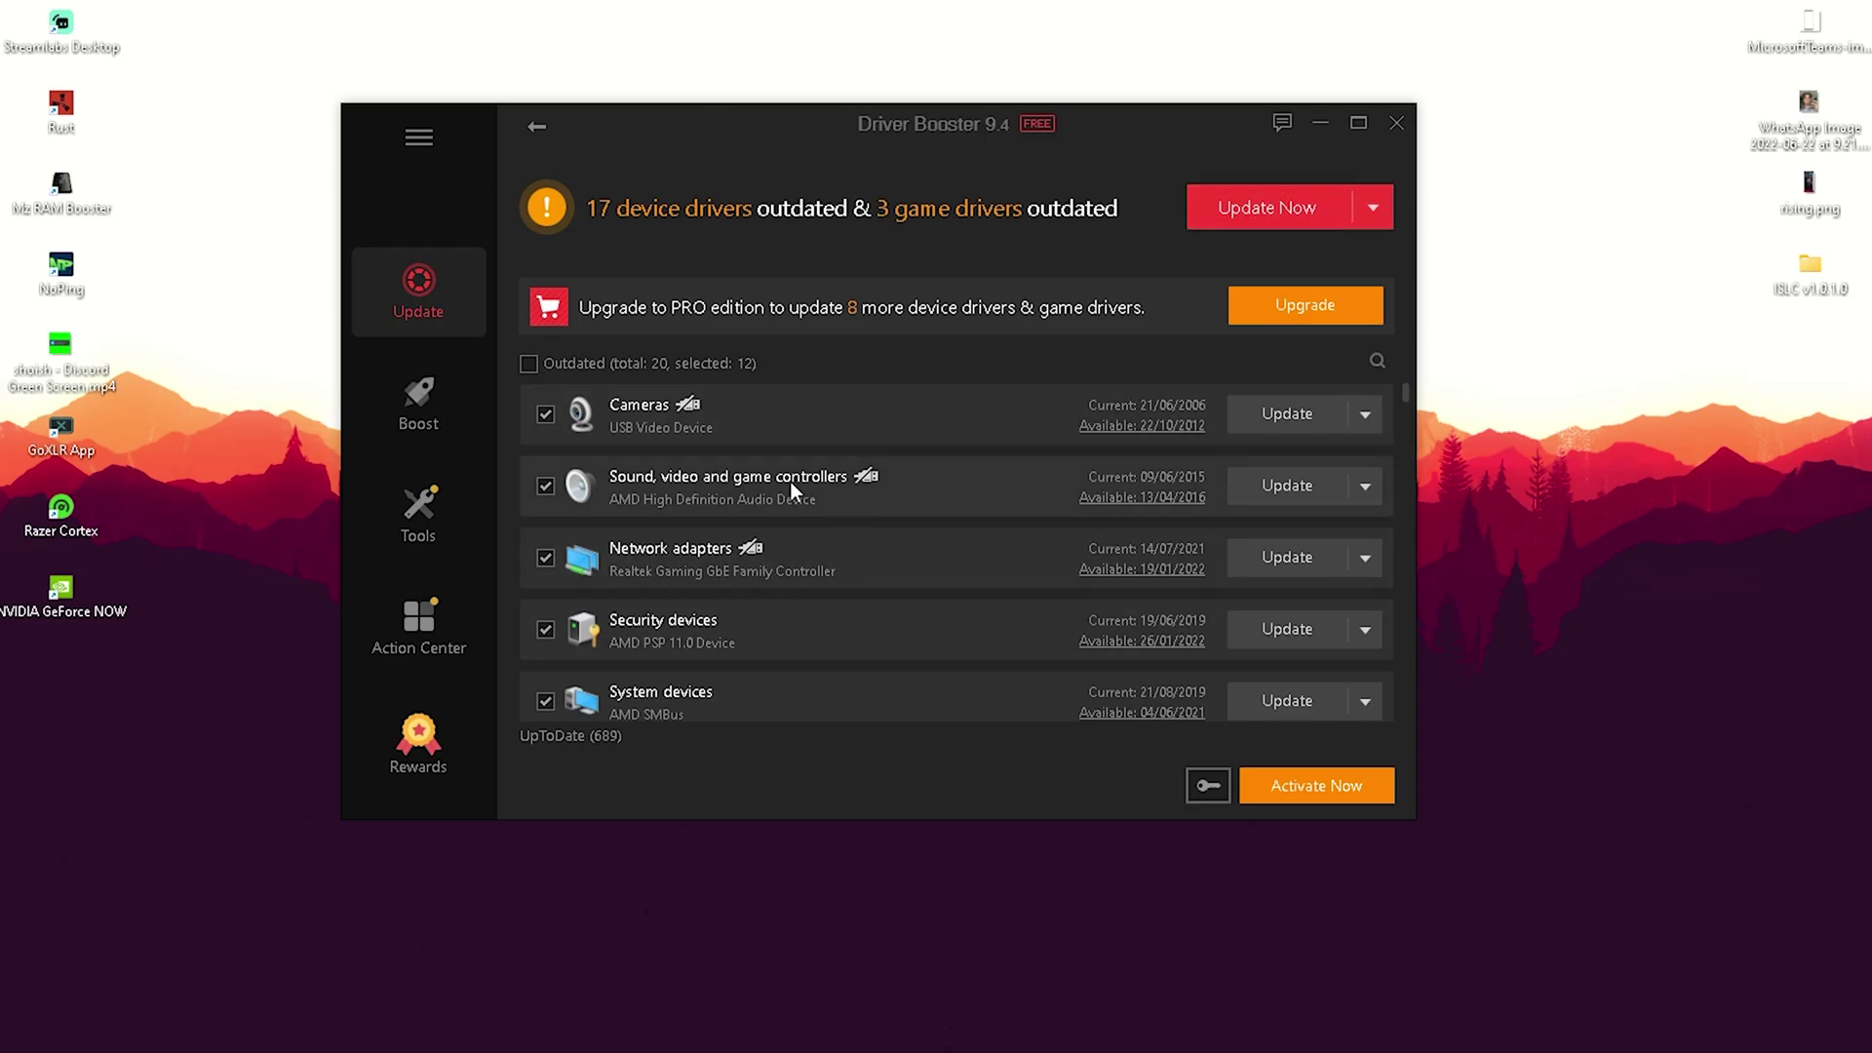
scroll(619, 492, "down", 3)
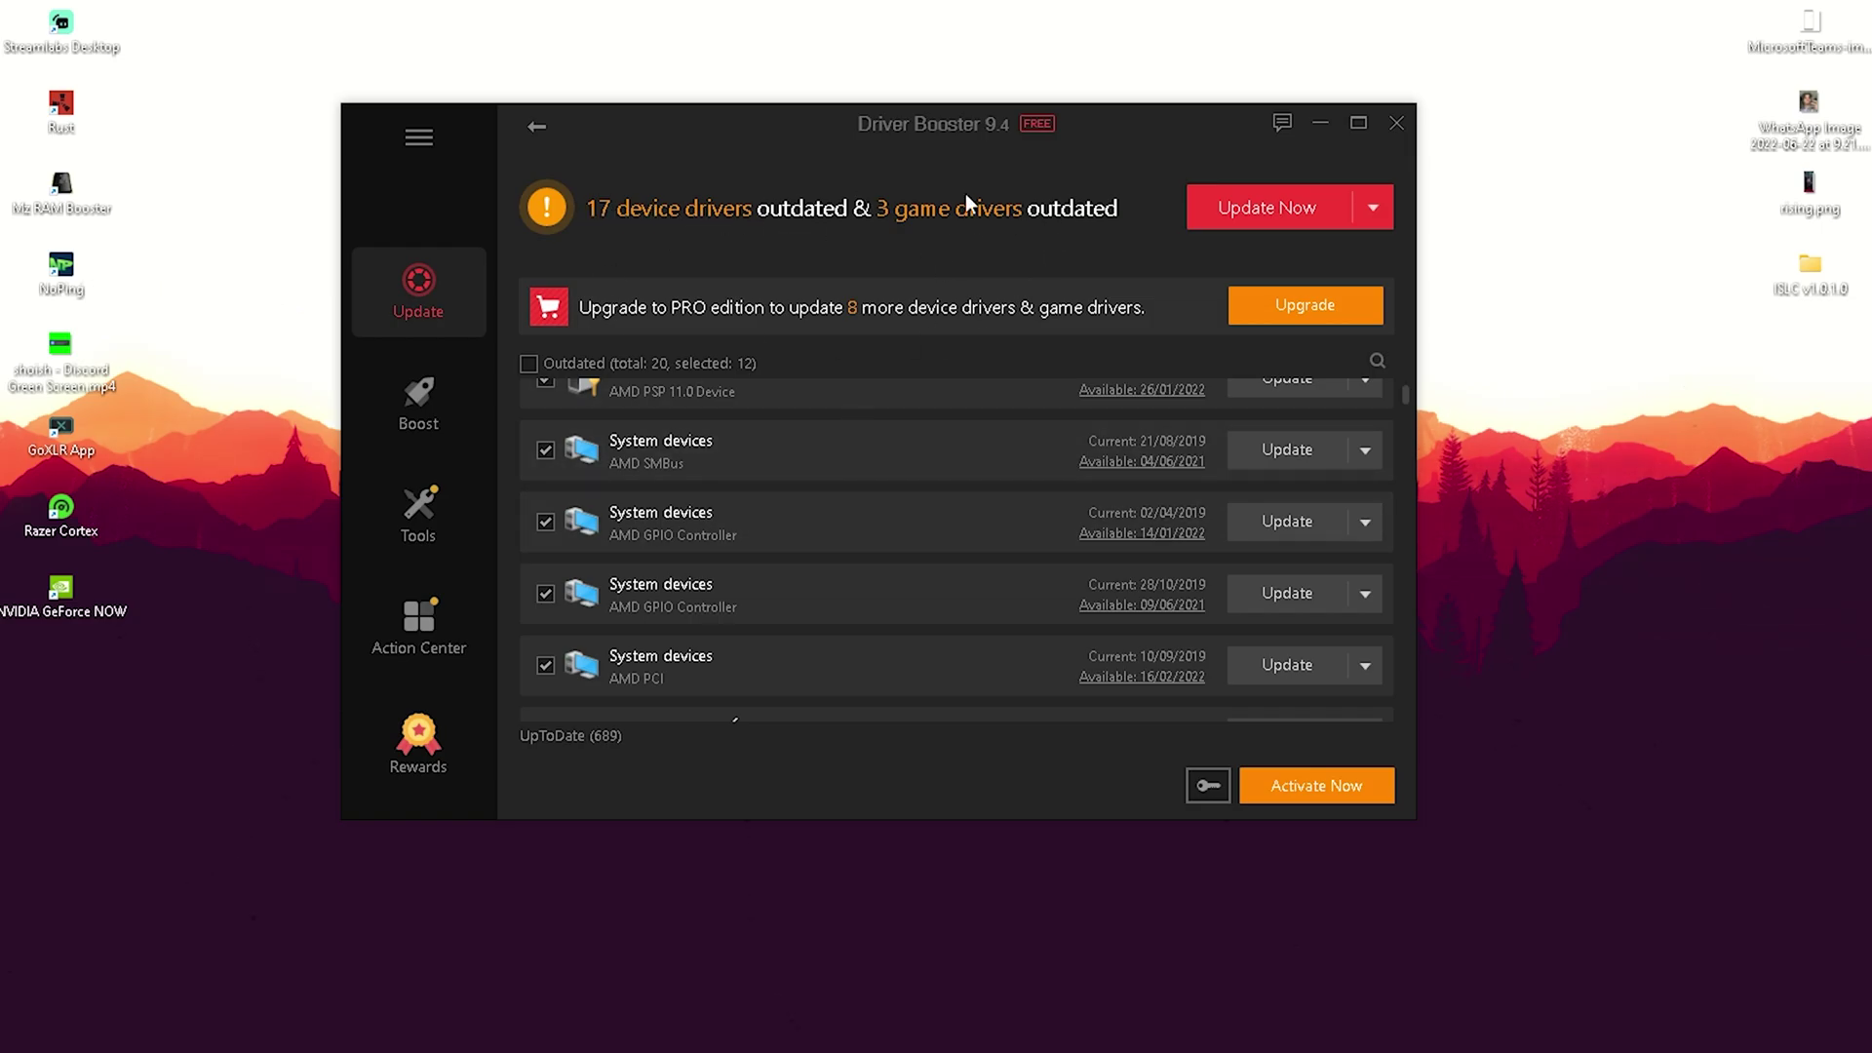
scroll(653, 619, "down", 2)
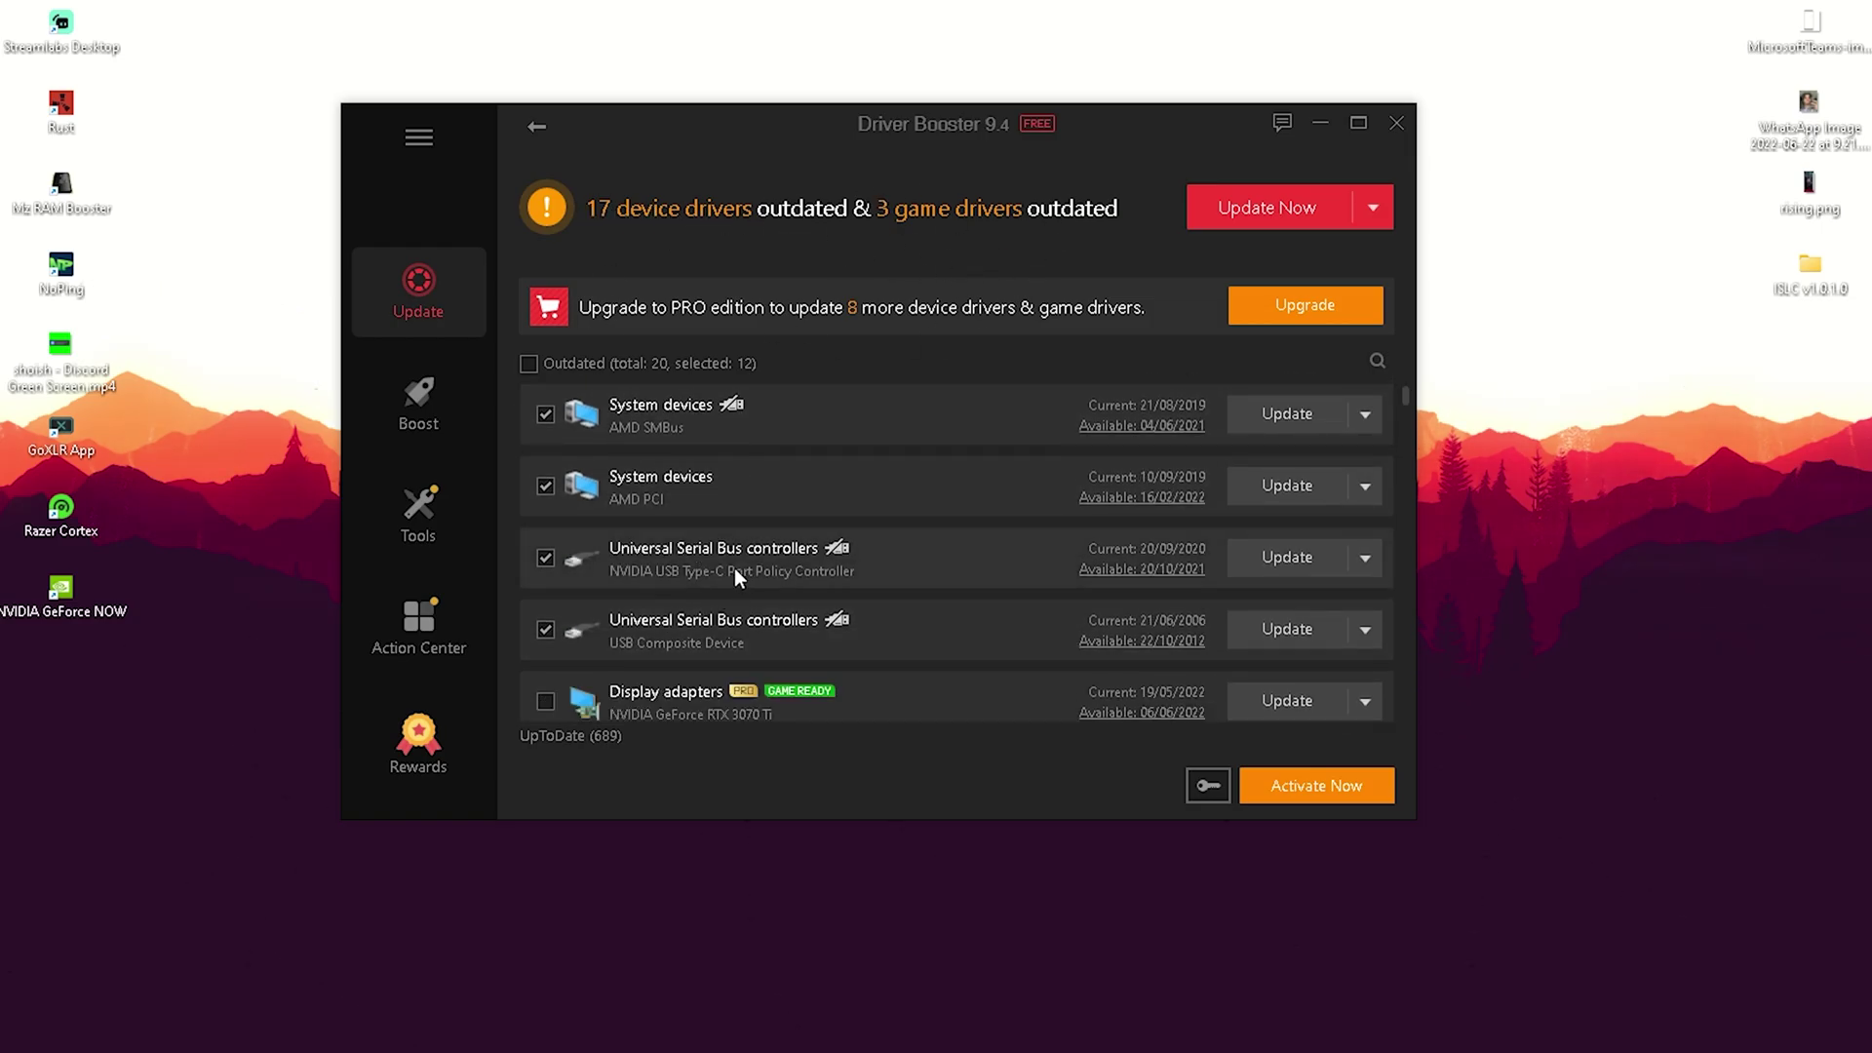
scroll(662, 570, "down", 2)
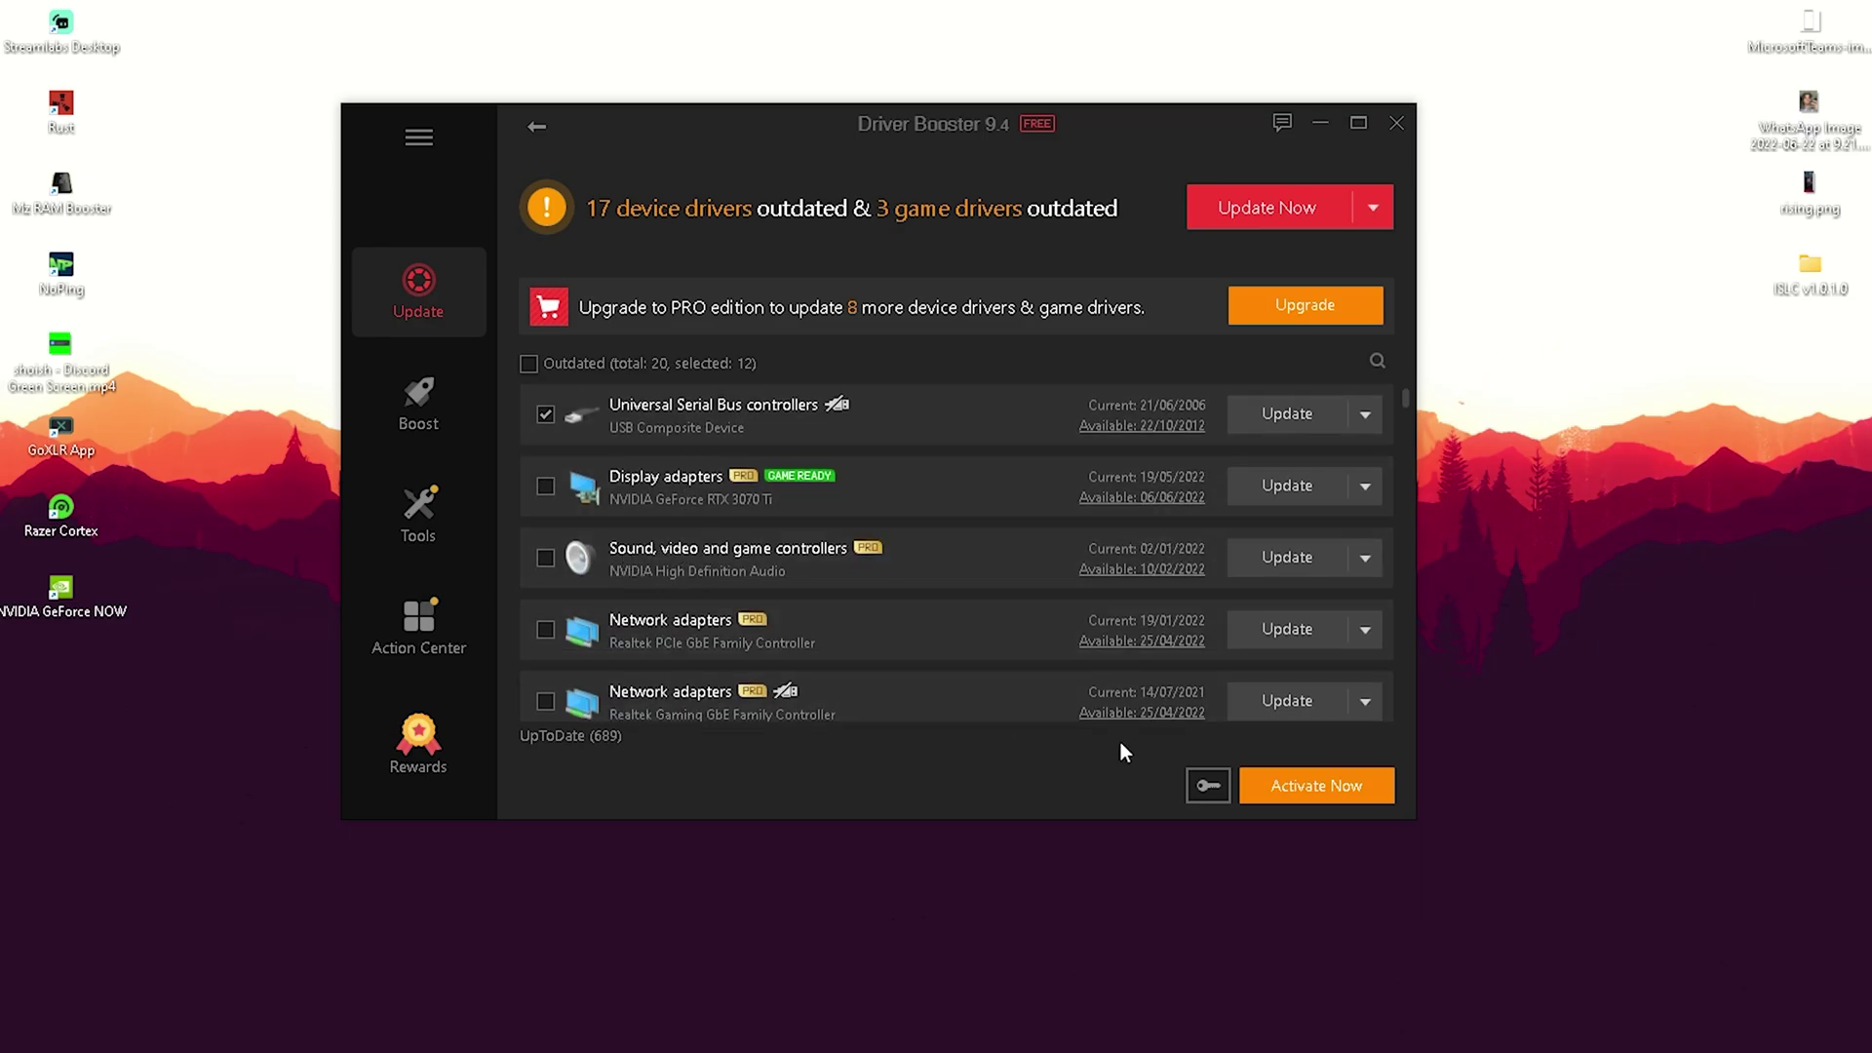
scroll(727, 630, "up", 5)
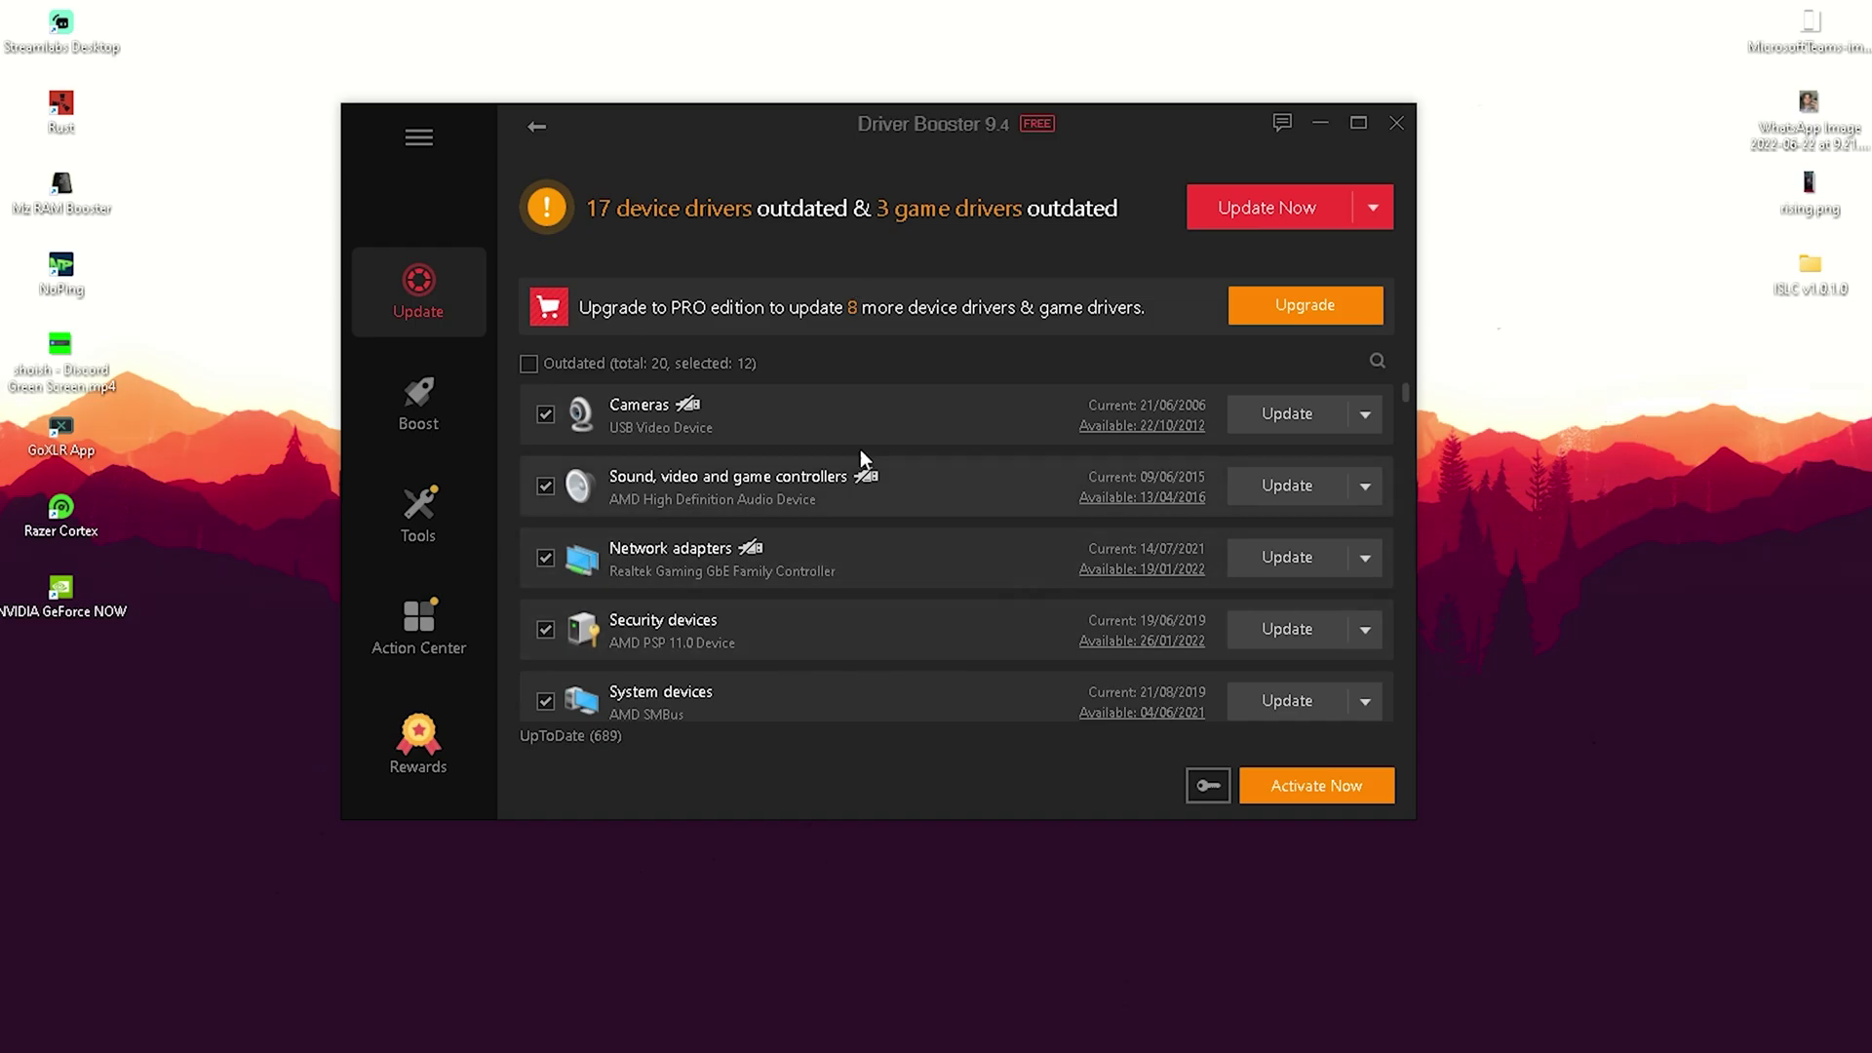
scroll(638, 519, "down", 5)
scroll(790, 627, "up", 5)
scroll(742, 574, "down", 3)
scroll(715, 552, "down", 7)
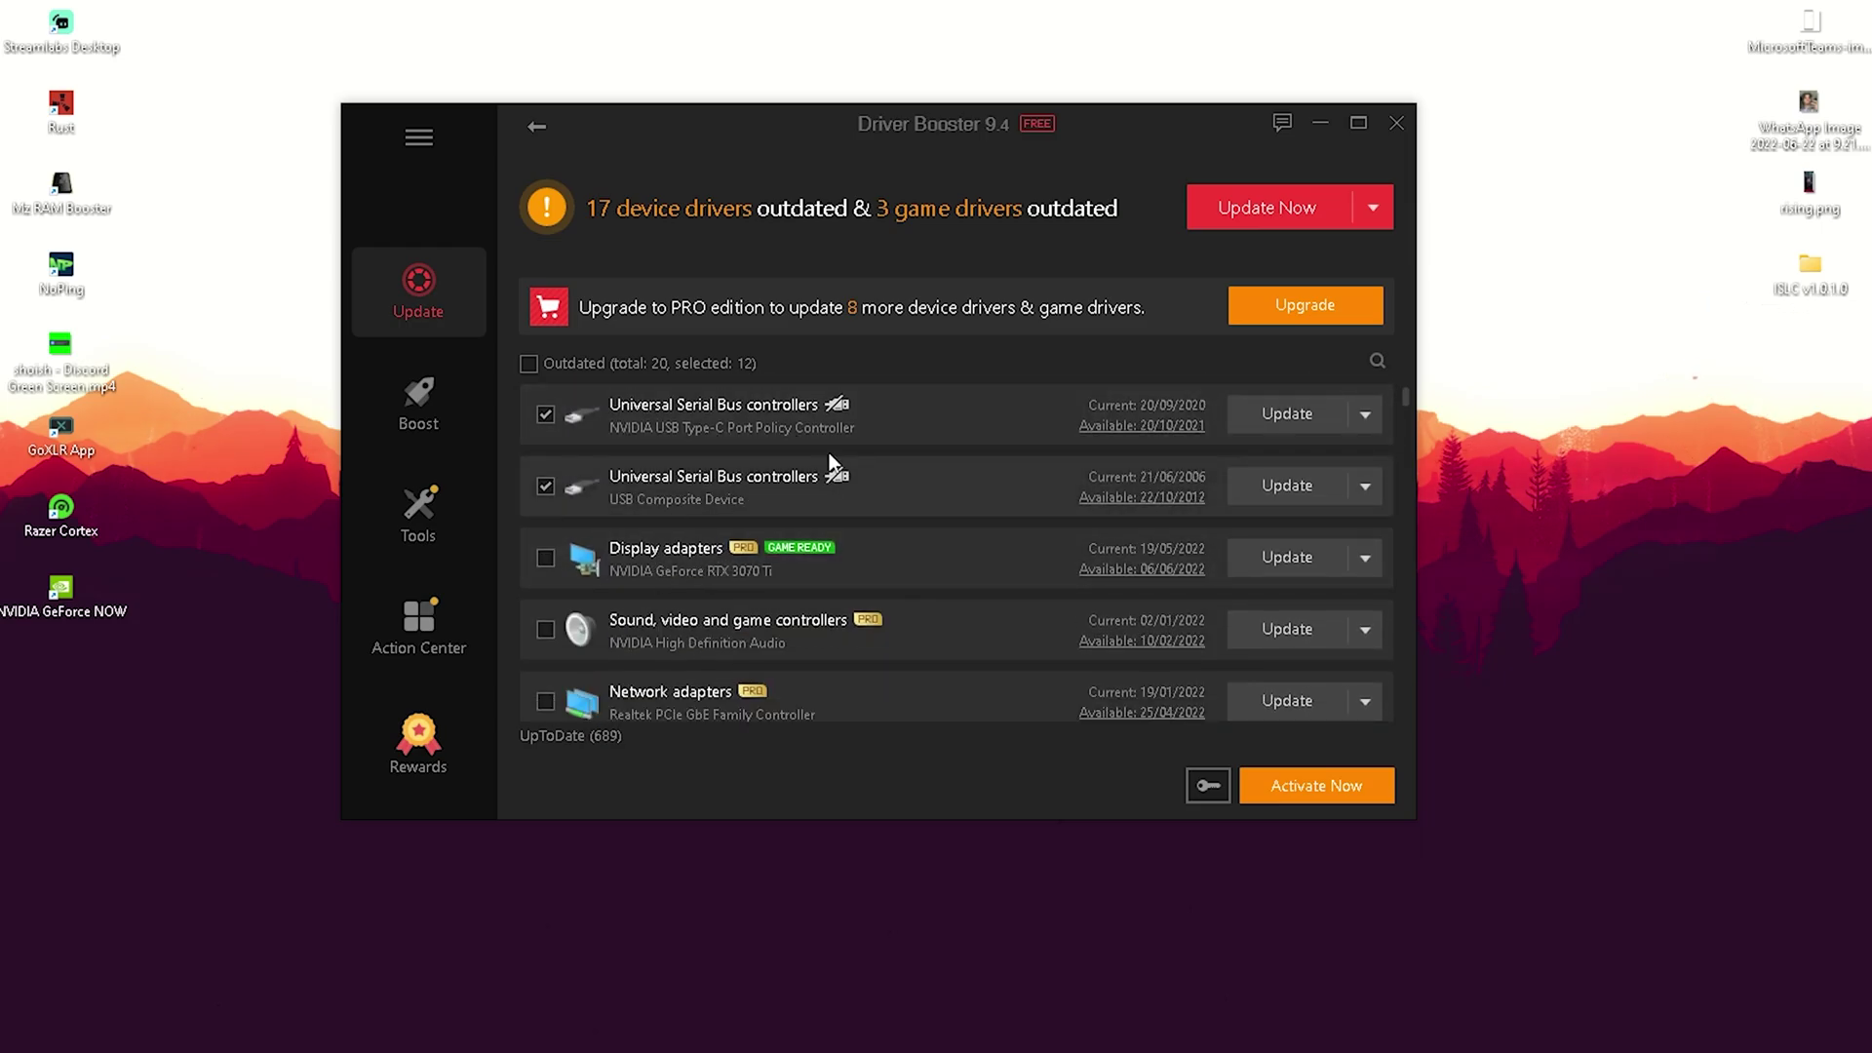
scroll(722, 487, "up", 10)
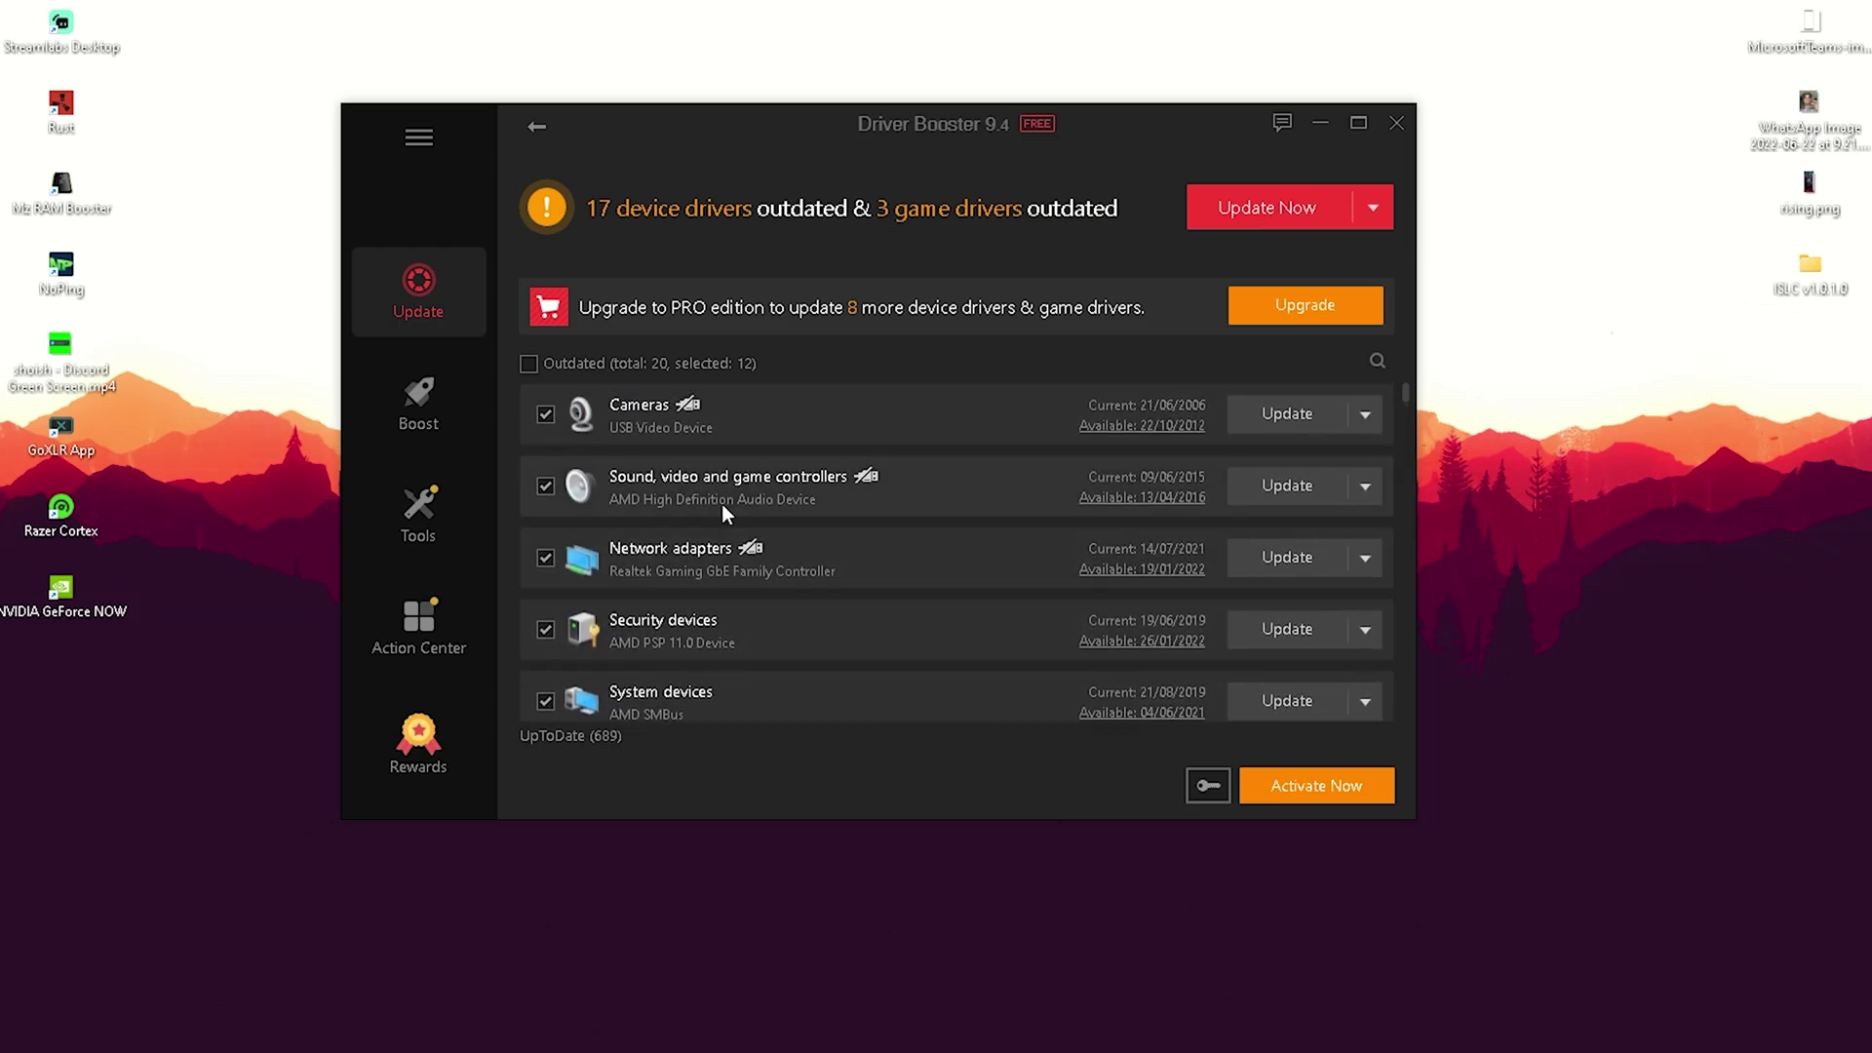
scroll(721, 503, "down", 3)
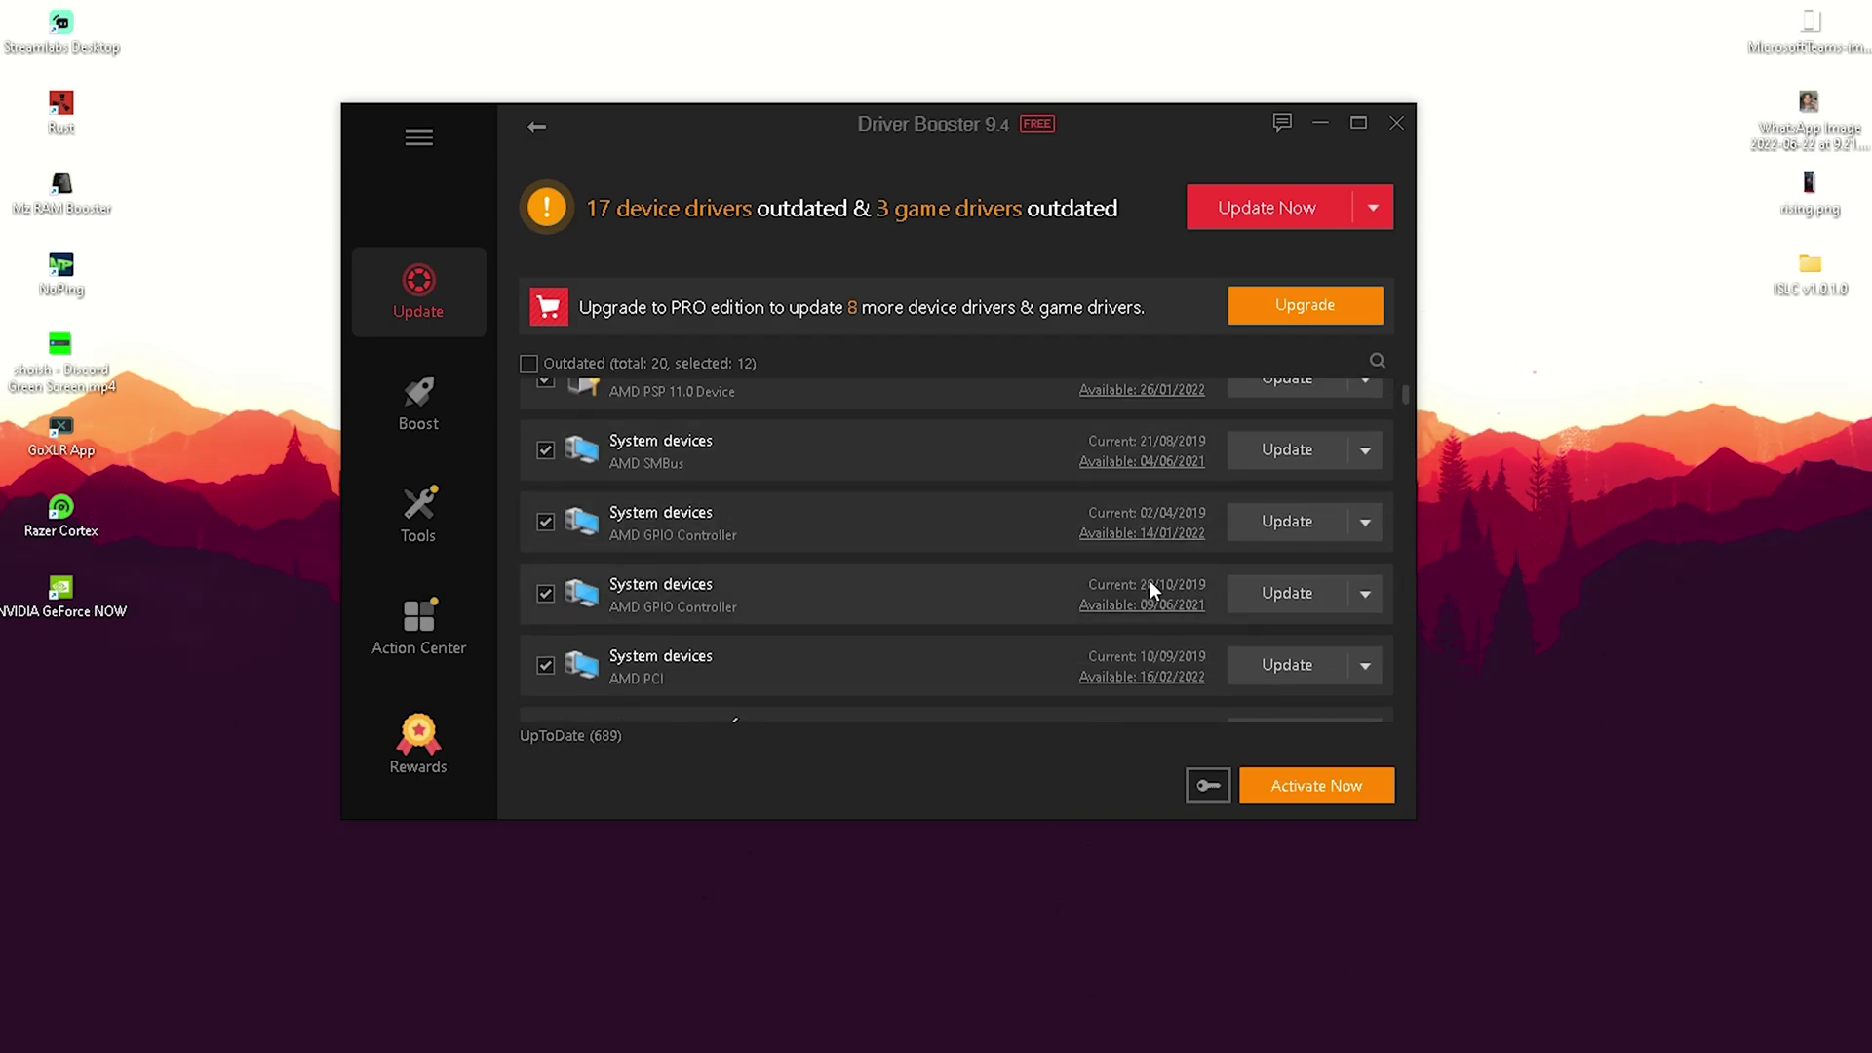
scroll(1043, 542, "up", 3)
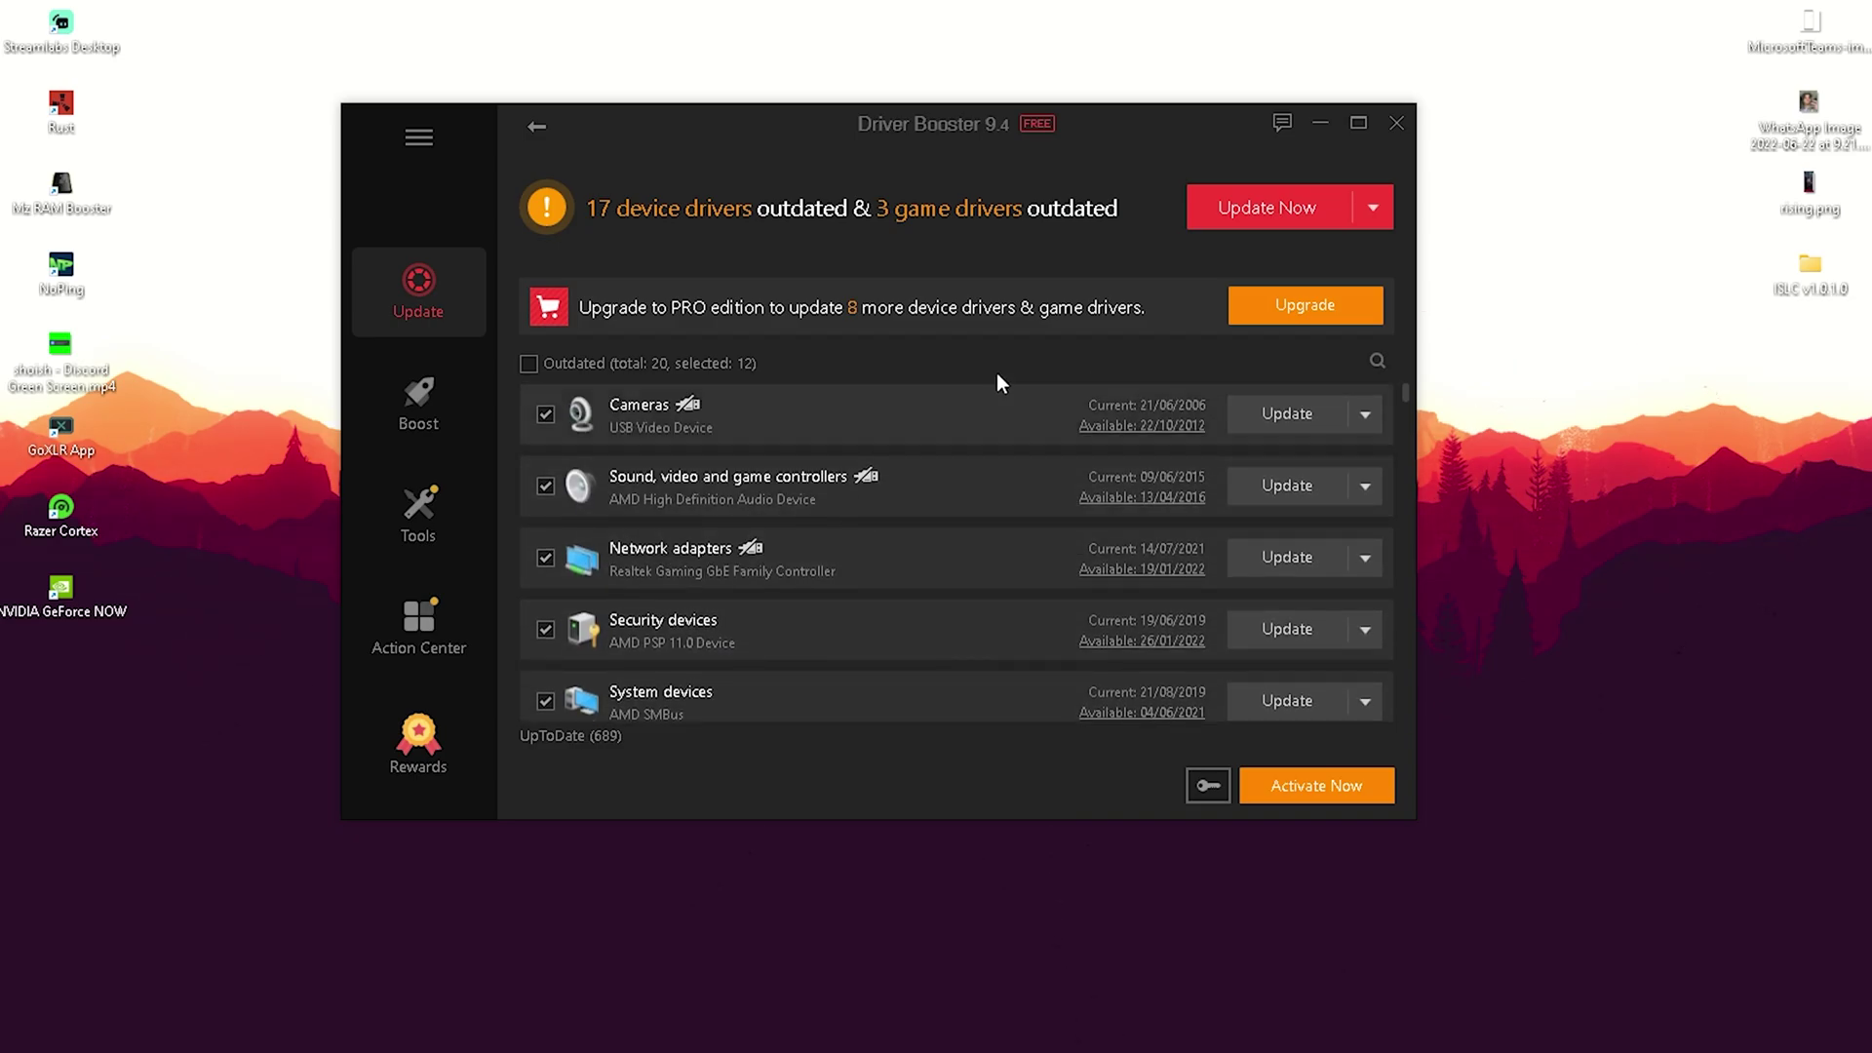
Start downloading and installing the 12 ticked drivers with Update Now.
left_click(1248, 218)
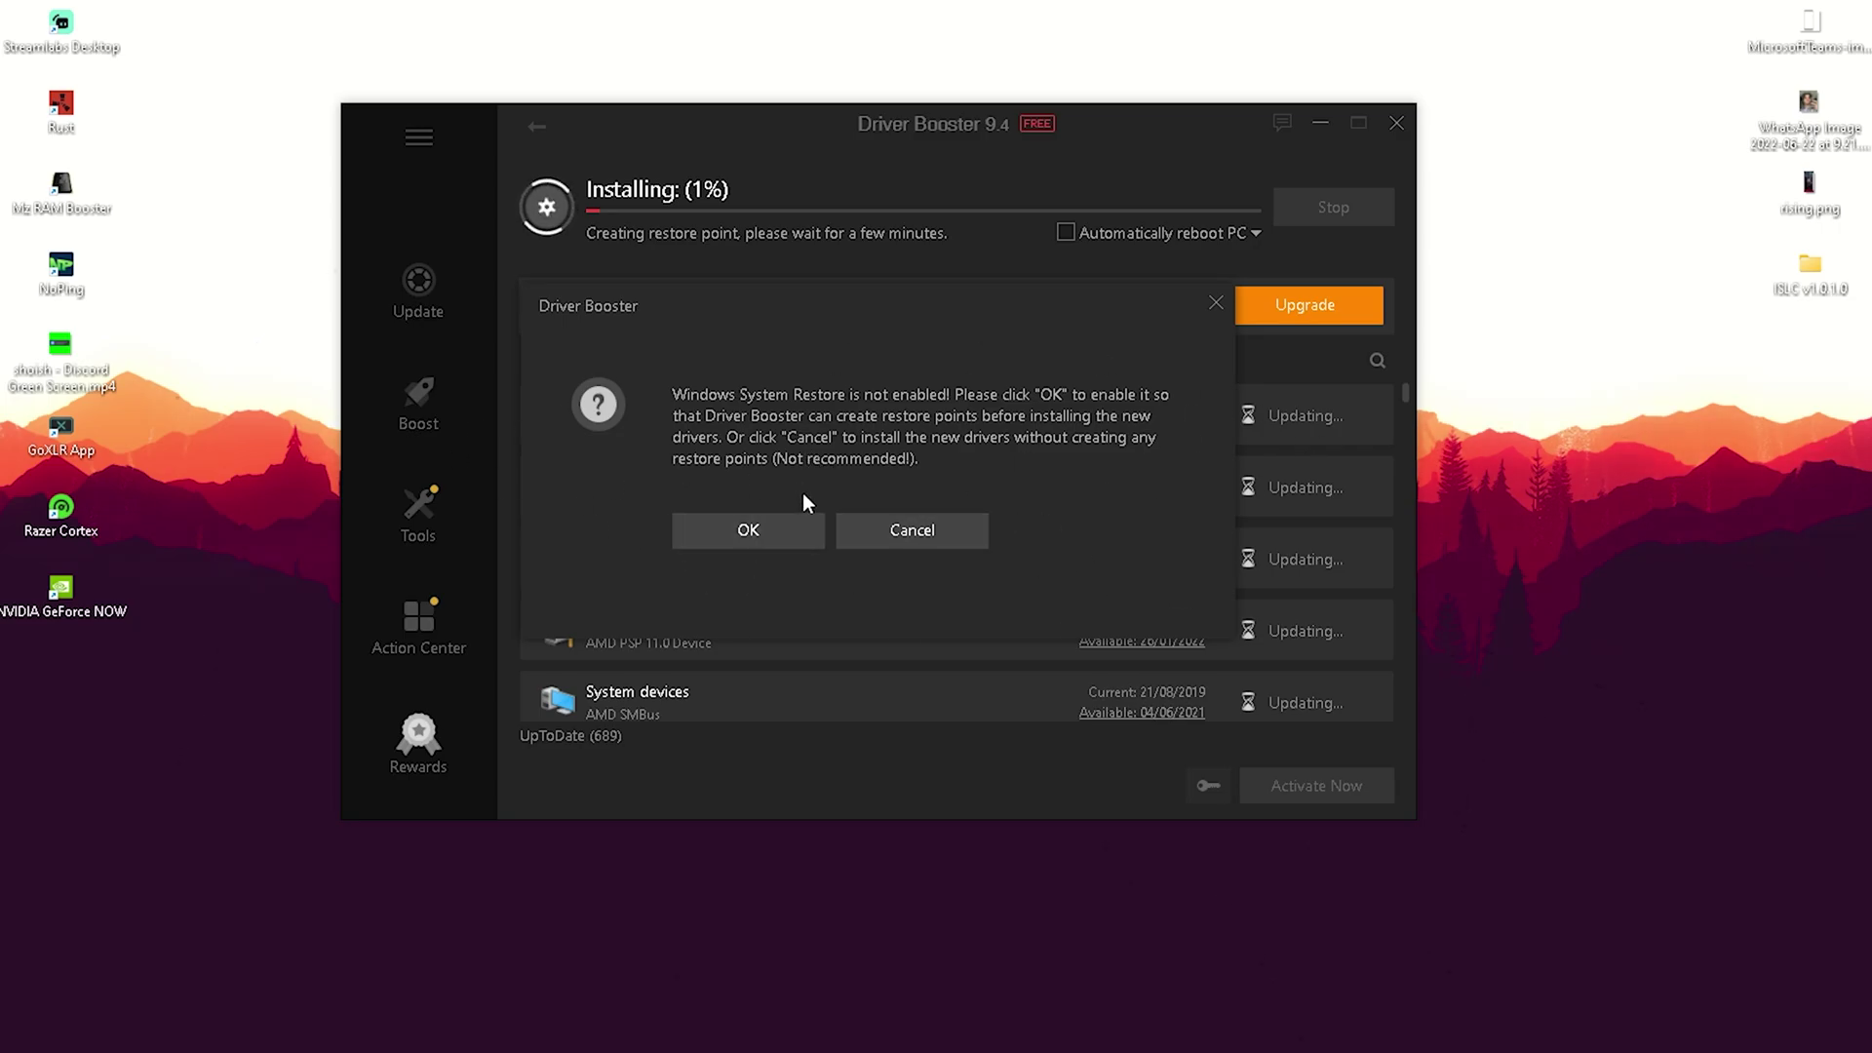
Accept the Windows System Restore prompt so driver installation continues.
left_click(784, 525)
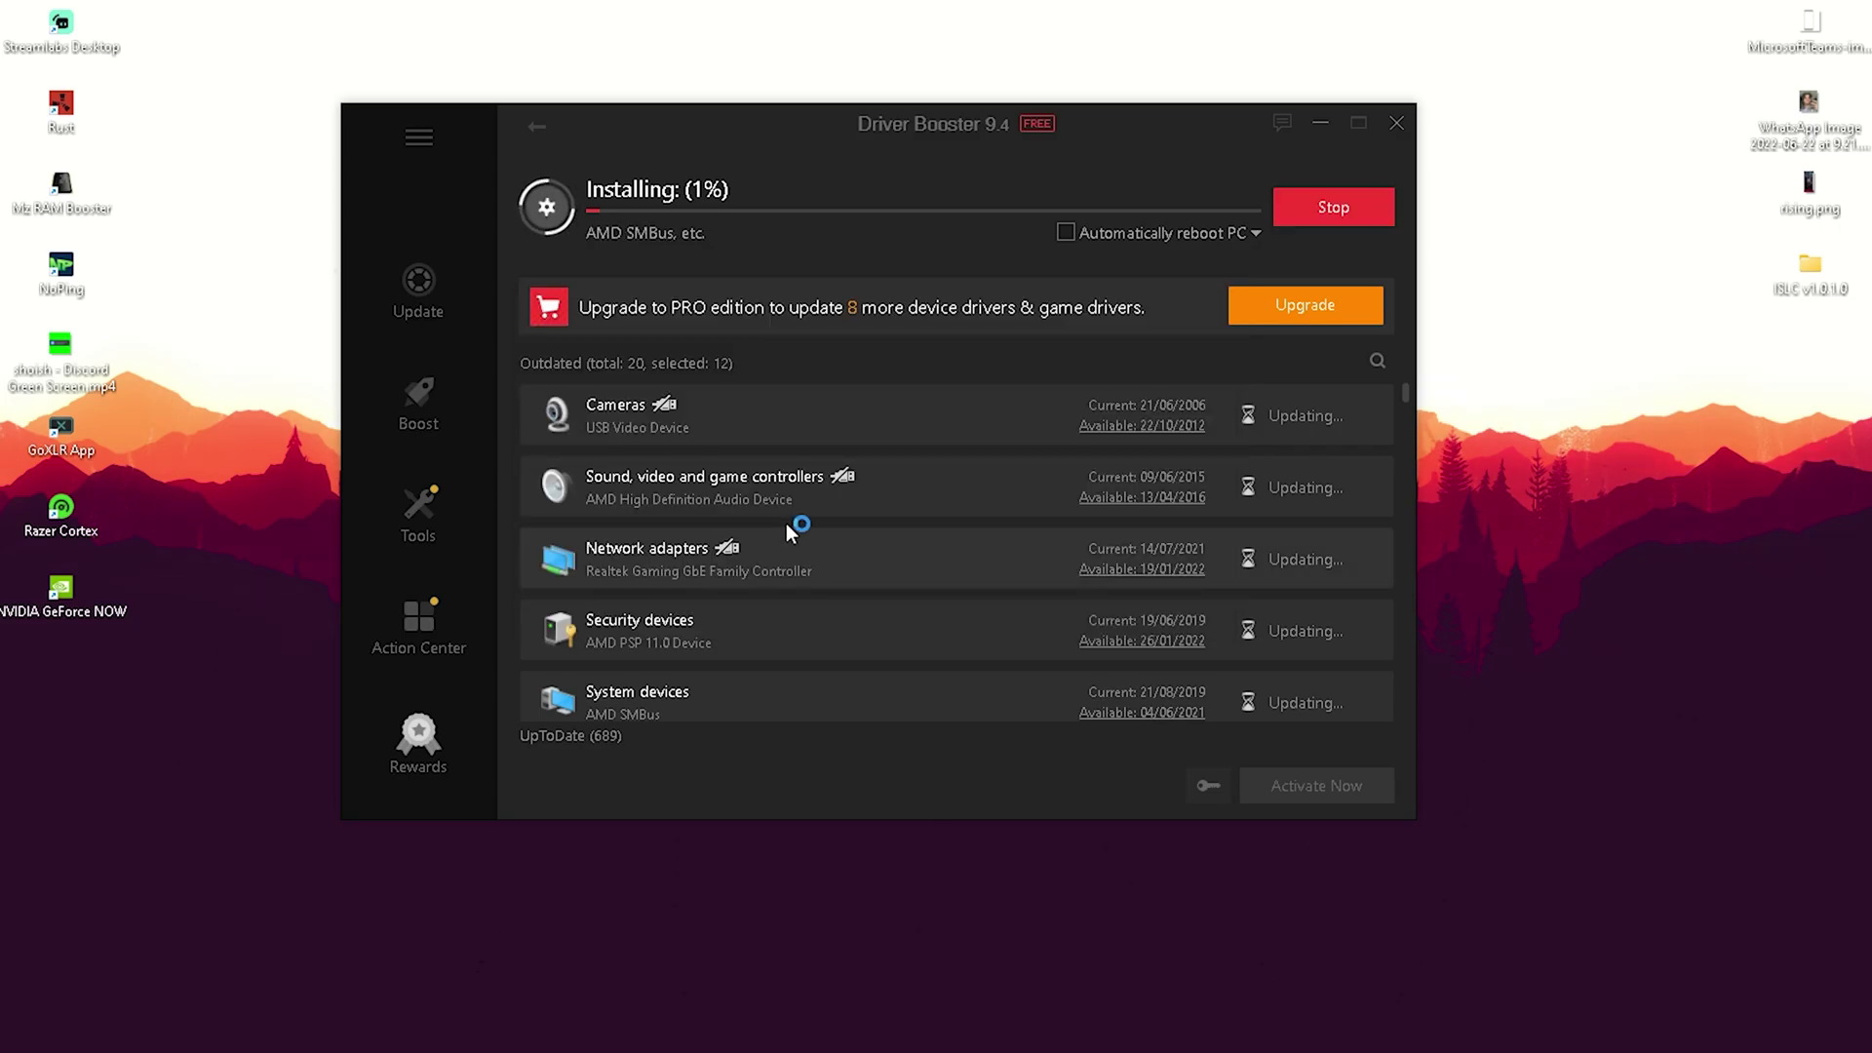